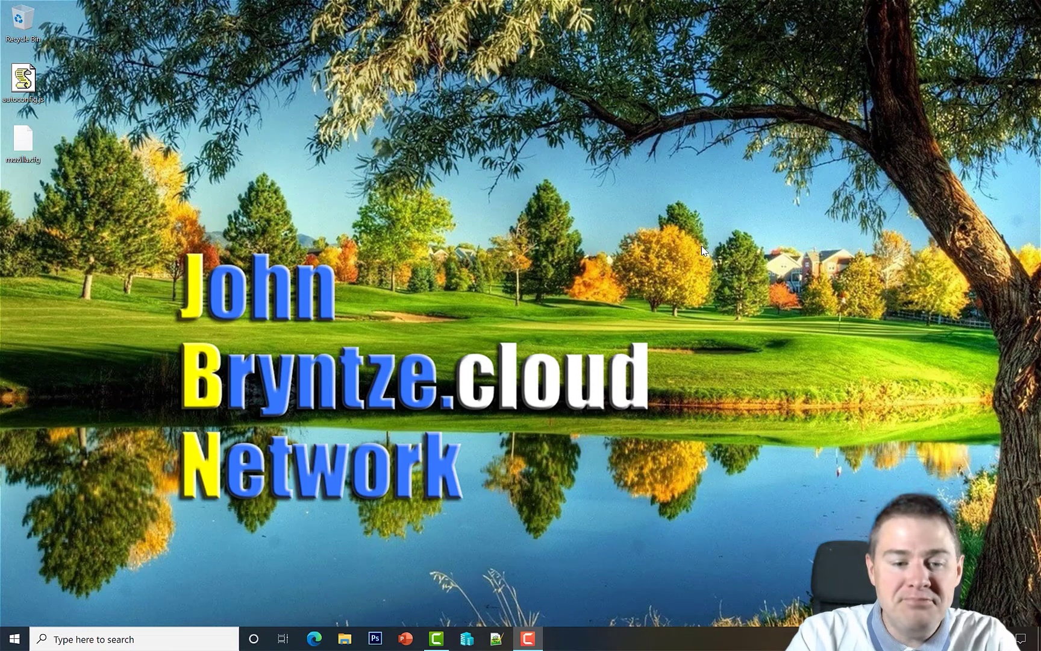
# Step: Launch Microsoft Edge from the taskbar, showing the local 'Learn to Master Win32 app in Microsoft Intune' page
pyautogui.click(314, 638)
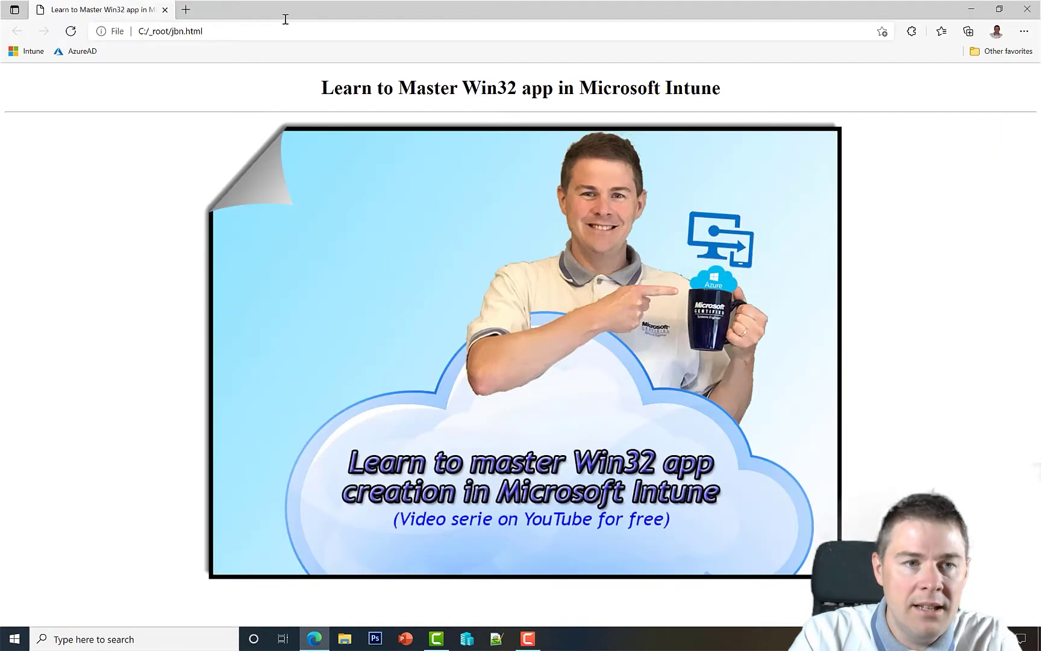
# Step: Search Google for 'download mozilla firefox' and open mozilla.org's Firefox download page
pyautogui.click(209, 32)
pyautogui.write('download moz')
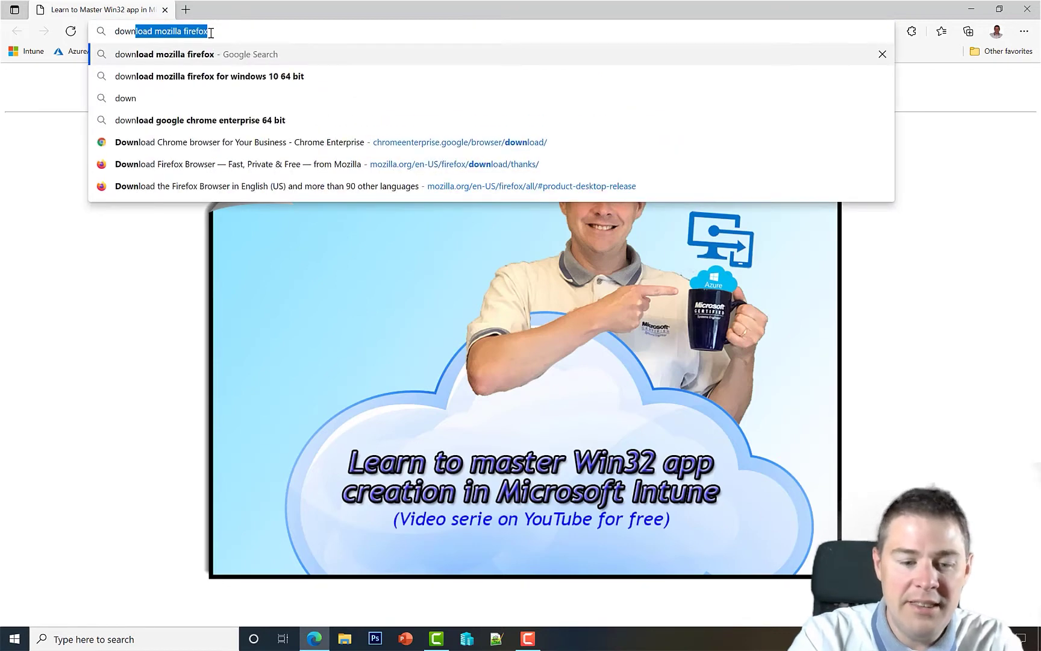
pyautogui.write('illa firefox')
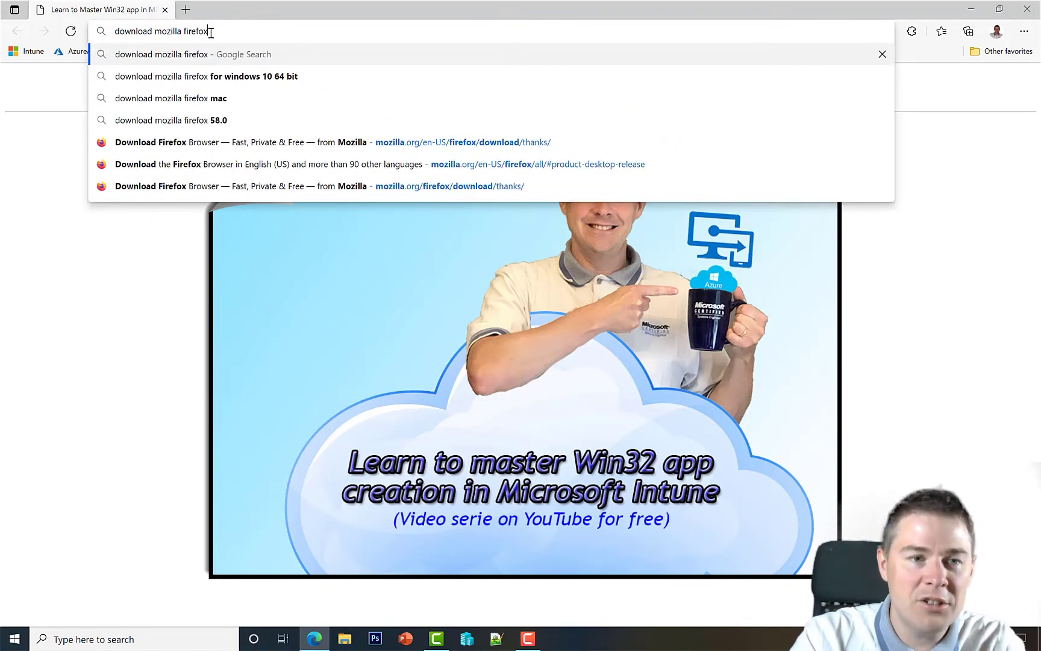
pyautogui.press('Return')
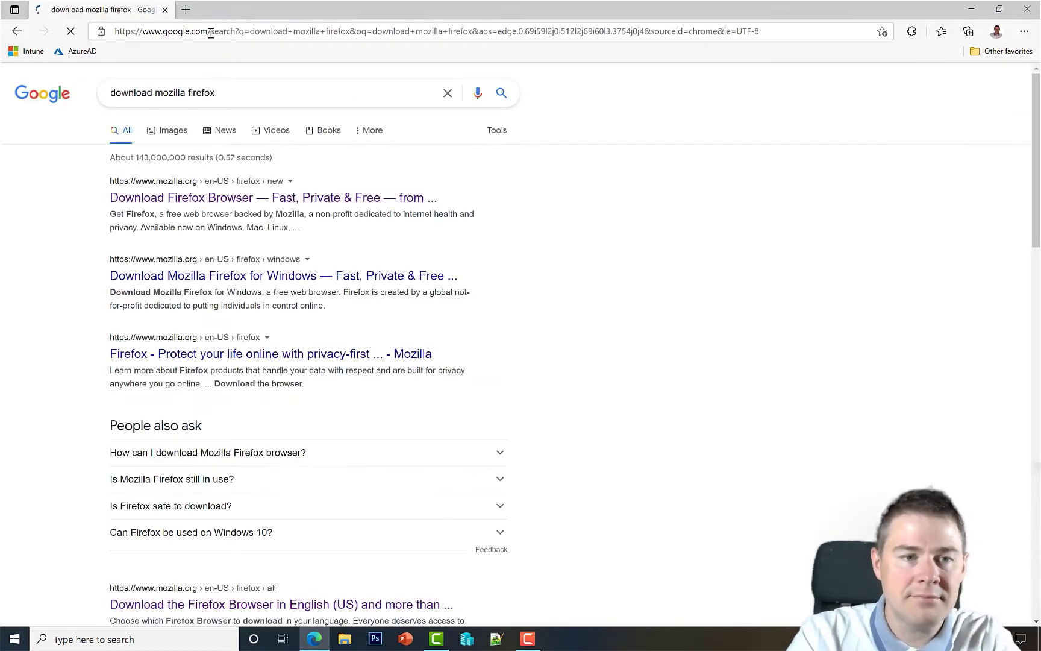
pyautogui.click(239, 199)
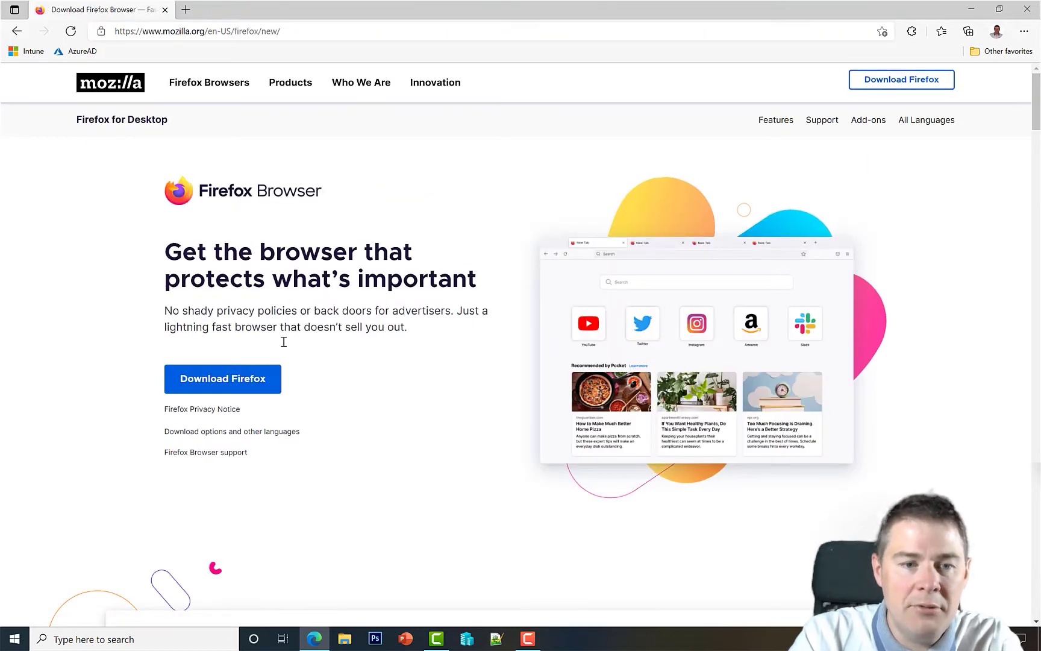
# Step: Download Firefox Installer.exe and scroll down the 'Almost there!' thank-you page
pyautogui.click(256, 389)
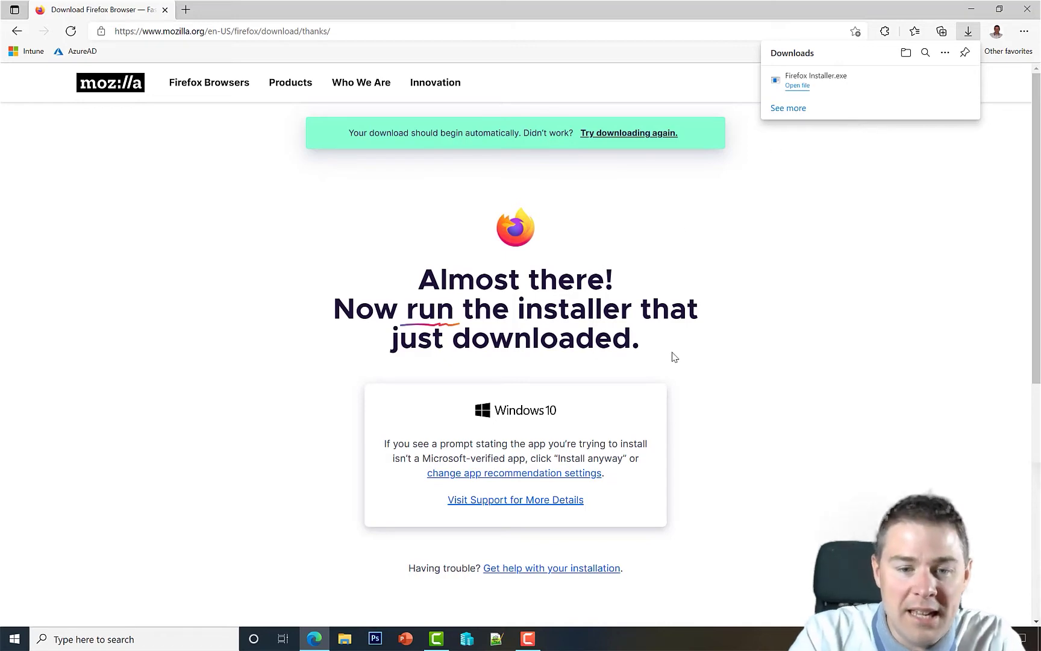
pyautogui.scroll(-3, 718, 485)
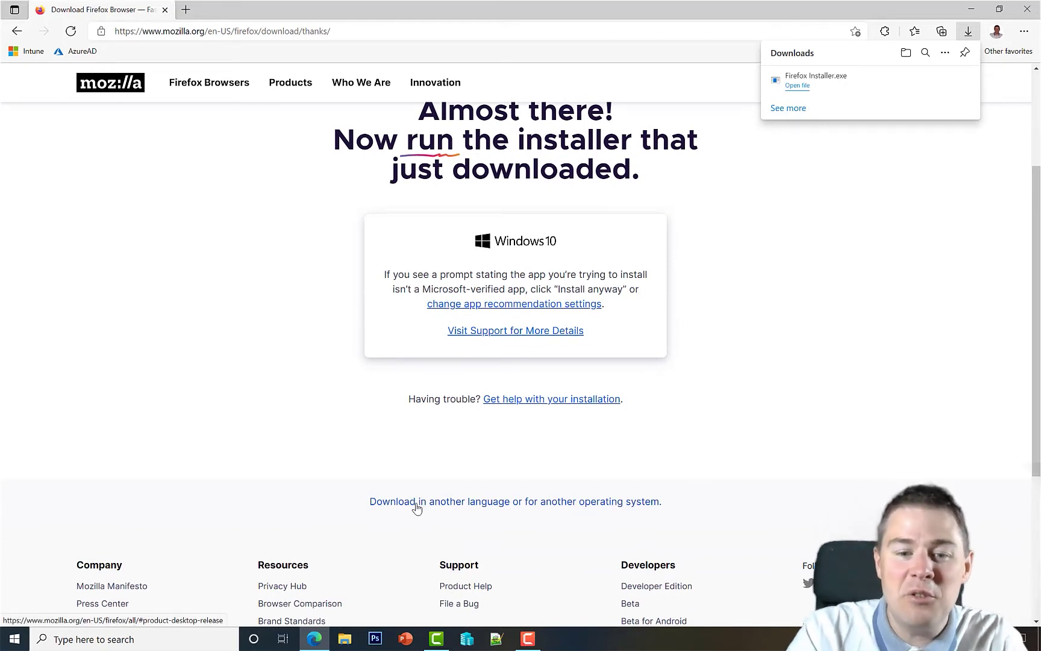
# Step: Download the full Firefox Setup 90.0.2.exe installer for Firefox, Windows 64-bit, English (US)
pyautogui.click(517, 510)
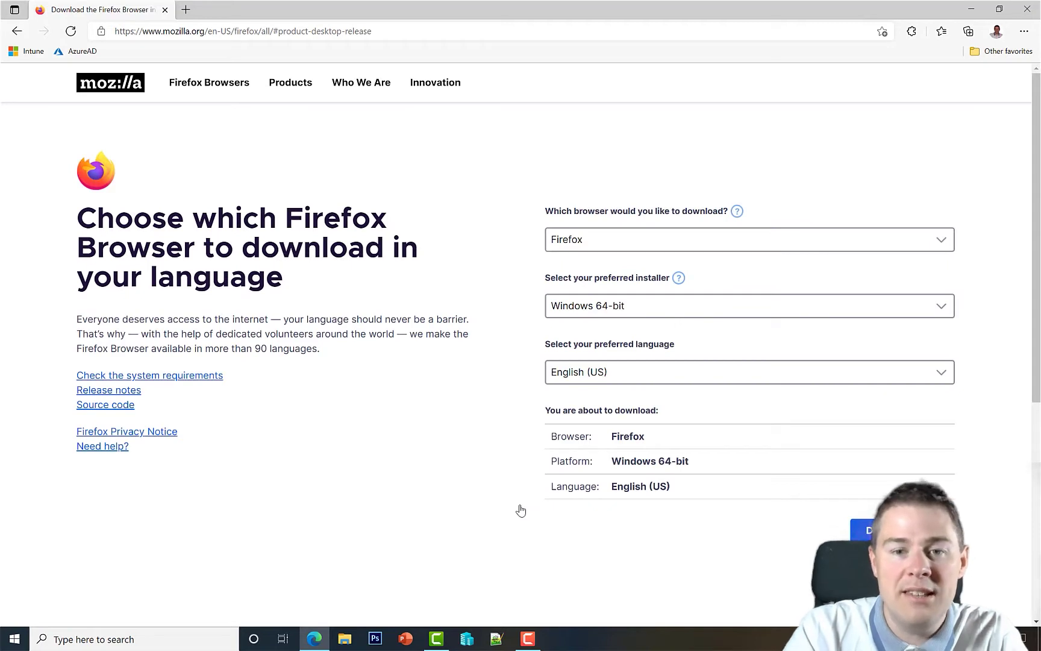
pyautogui.click(648, 246)
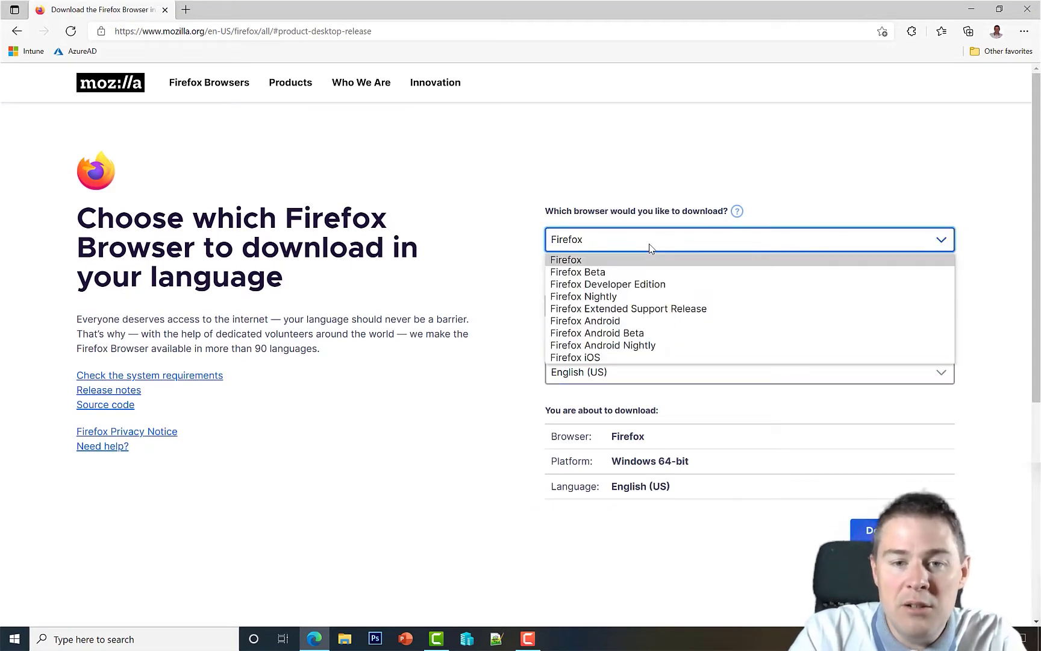
pyautogui.click(572, 261)
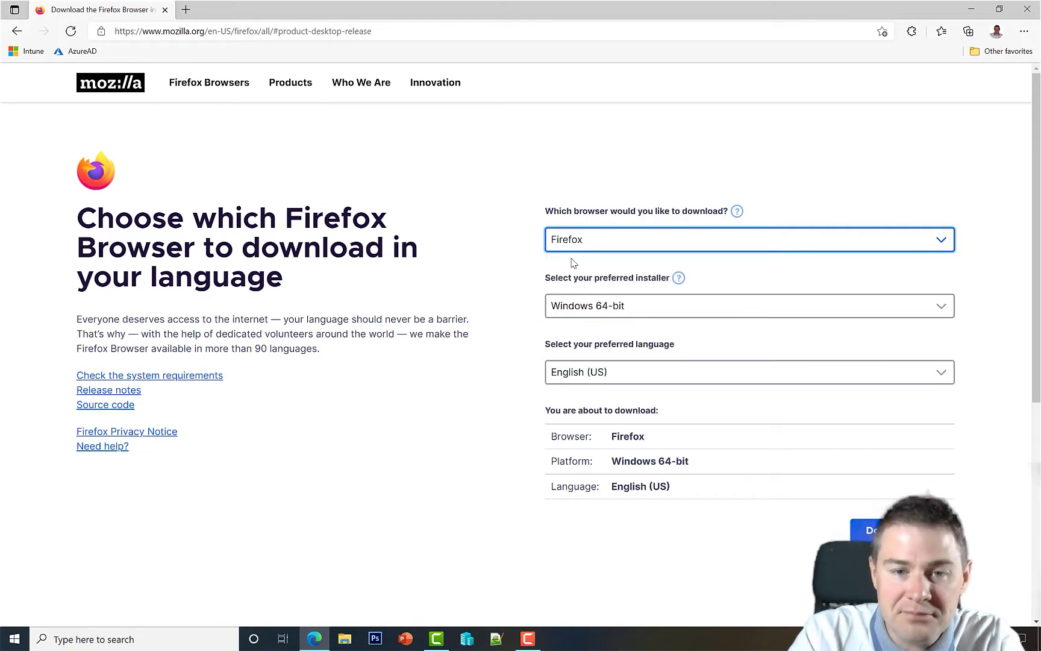
pyautogui.click(620, 310)
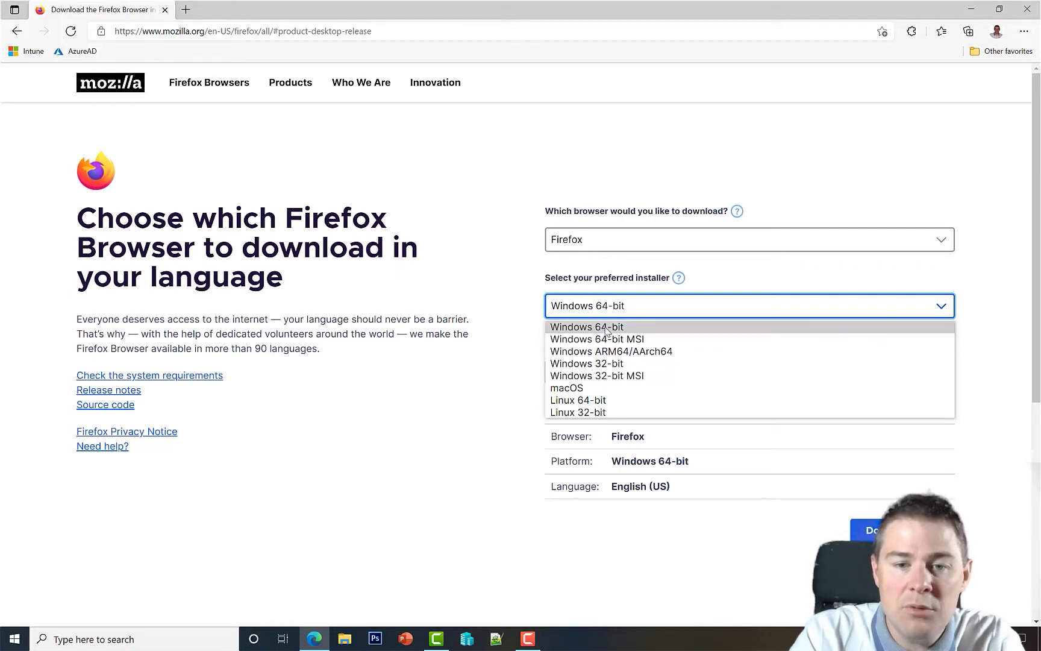
pyautogui.click(606, 331)
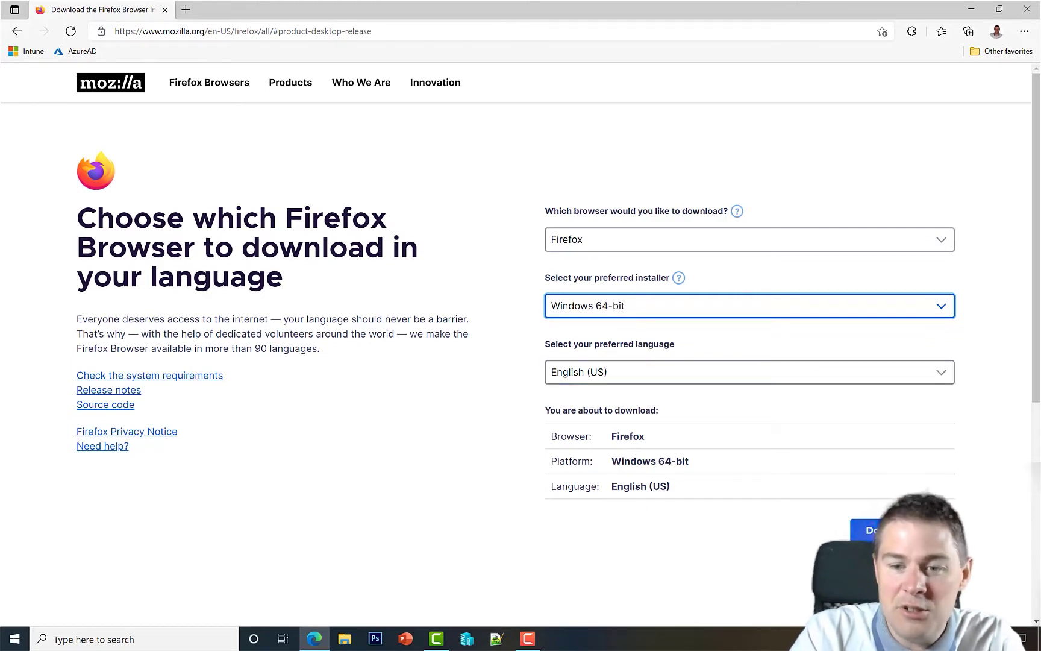
pyautogui.click(868, 531)
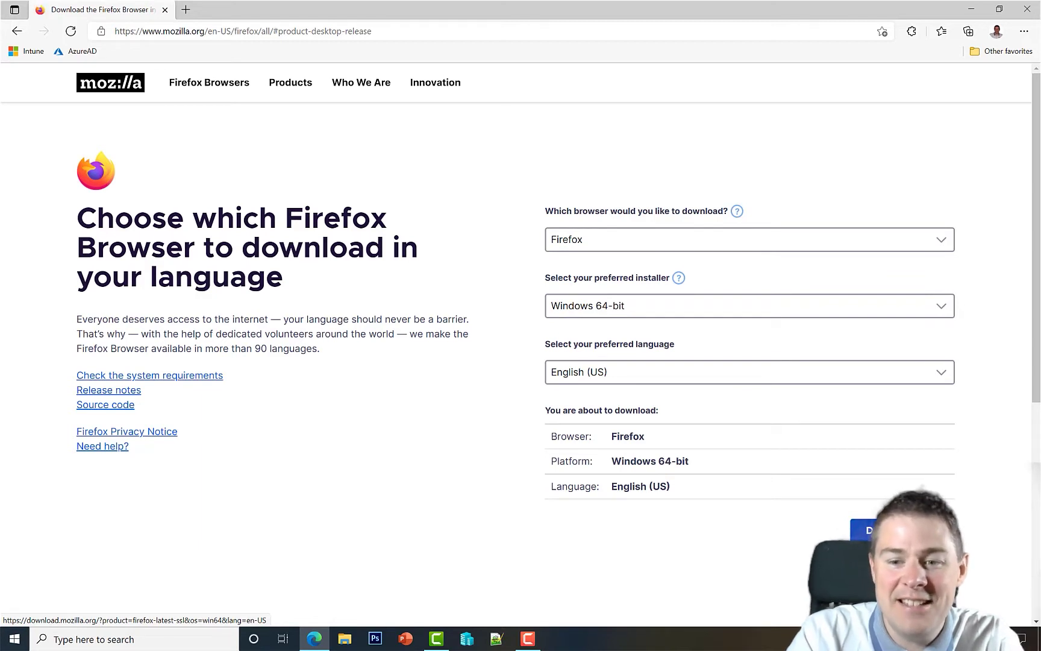
pyautogui.moveTo(858, 90)
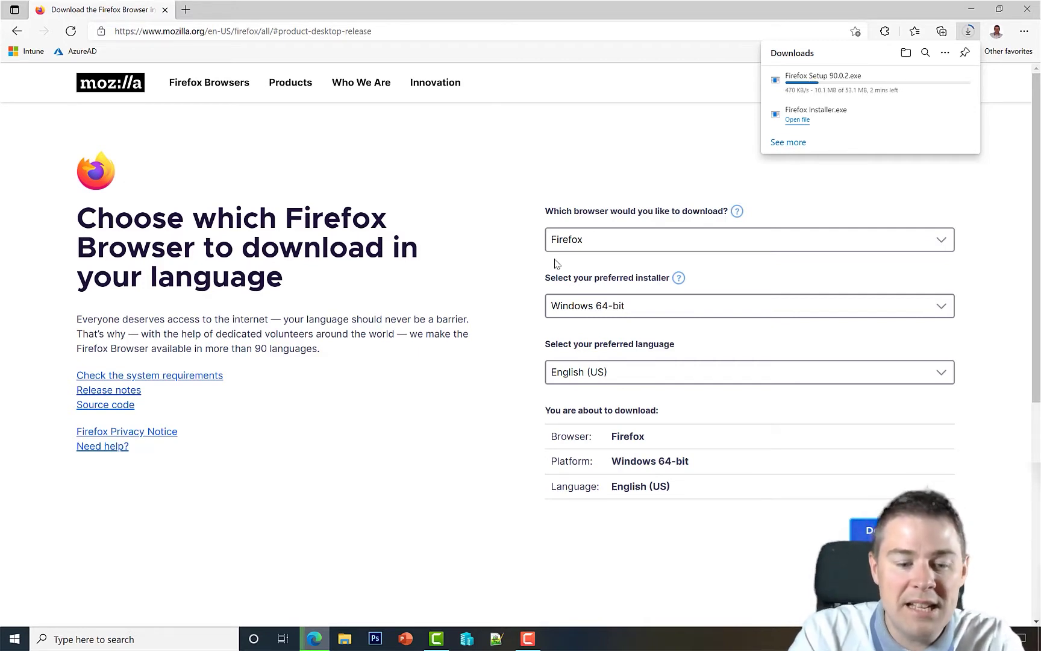
# Step: Copy the ManufactureSoftwareX.X.Xx64 template folder from C:\_Intune\_Template
pyautogui.press('super+e')
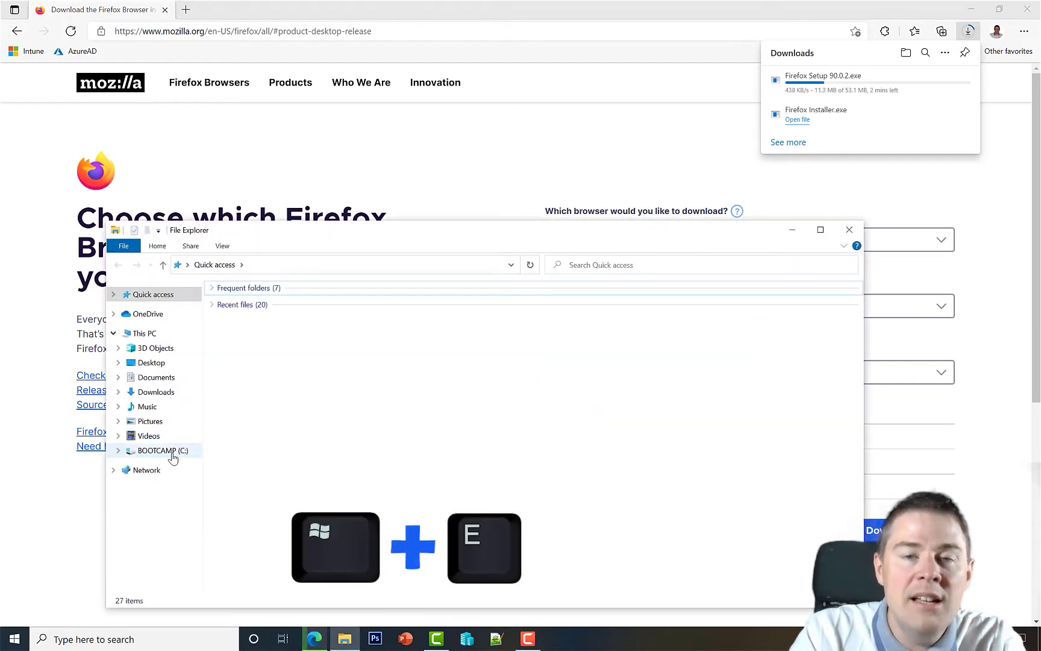
pyautogui.click(172, 453)
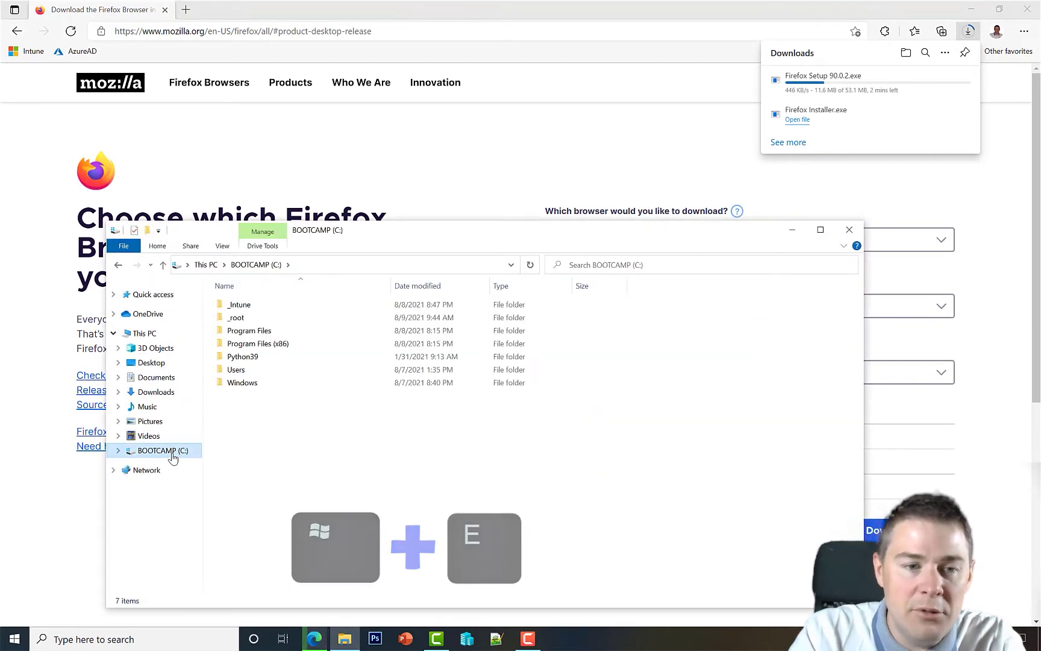
pyautogui.doubleClick(246, 305)
pyautogui.doubleClick(246, 309)
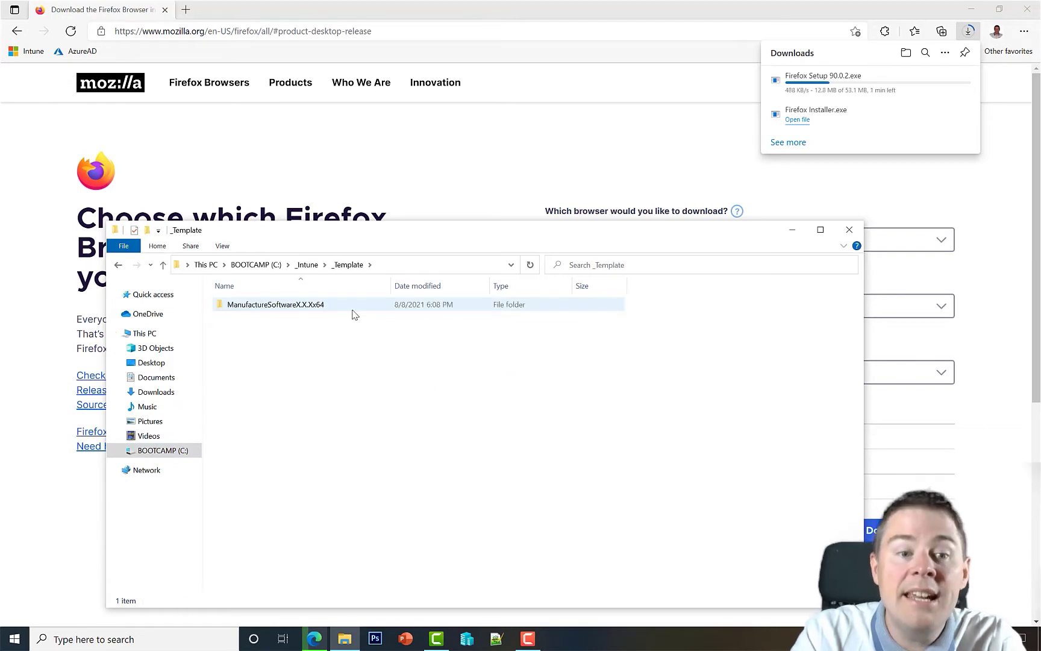
pyautogui.click(293, 310)
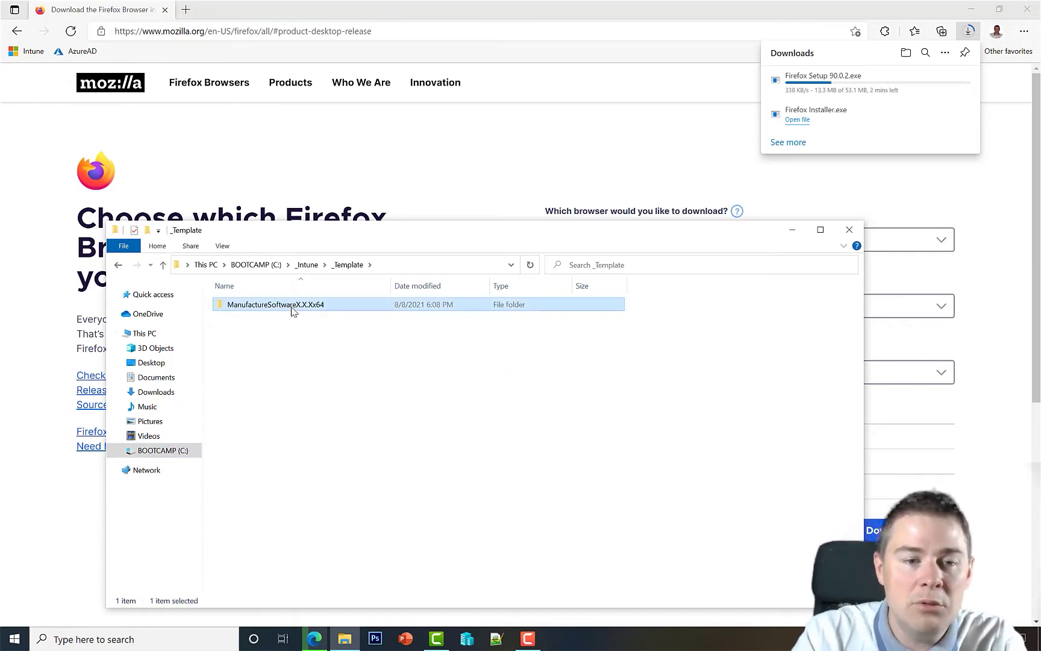
pyautogui.rightClick(293, 309)
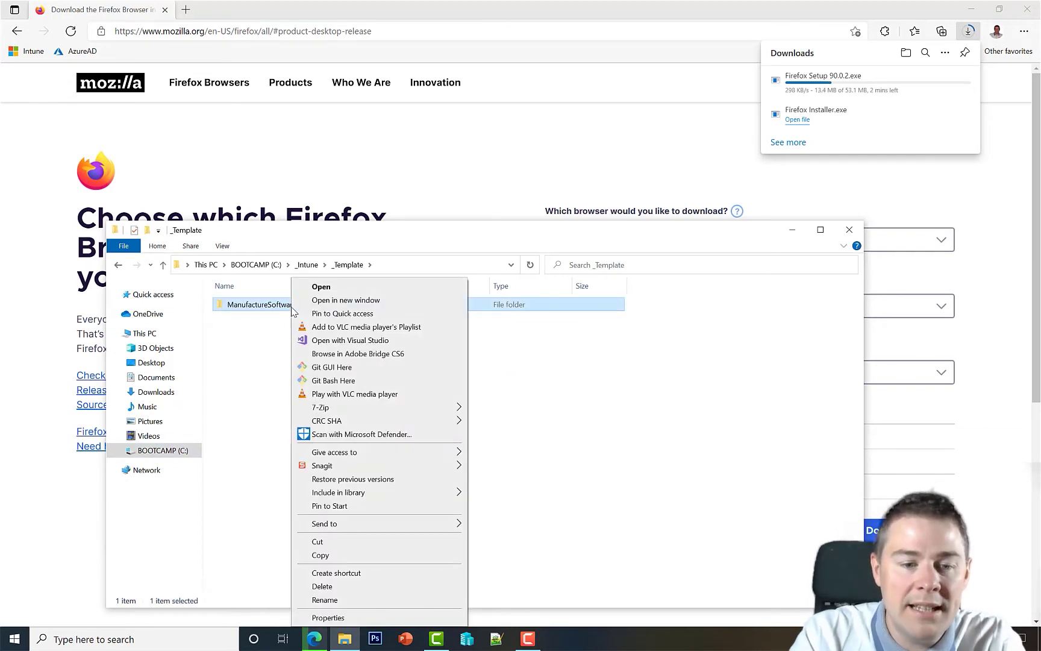
pyautogui.click(321, 555)
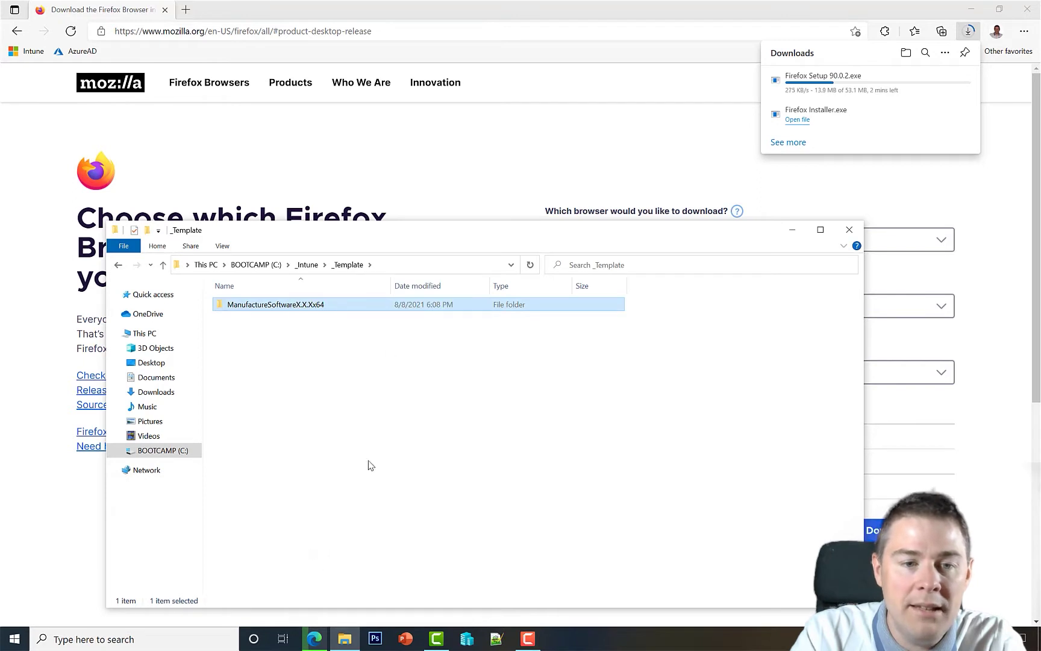
# Step: Paste the template copy into C:\_Intune and check its Output and Source subfolders
pyautogui.click(308, 265)
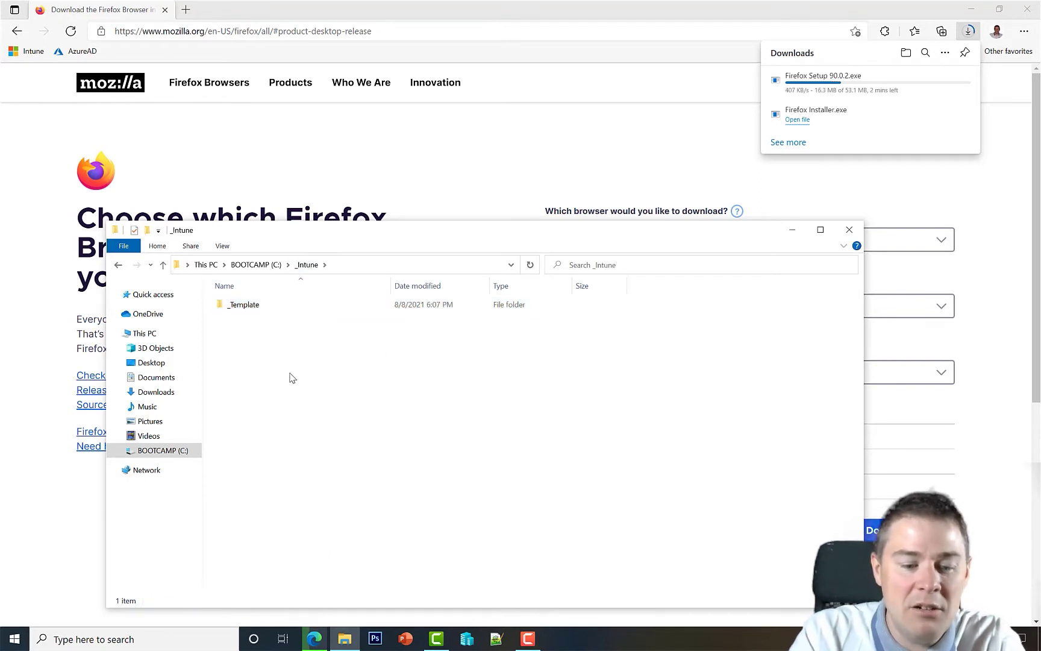
pyautogui.hotkey('ctrl', 'v')
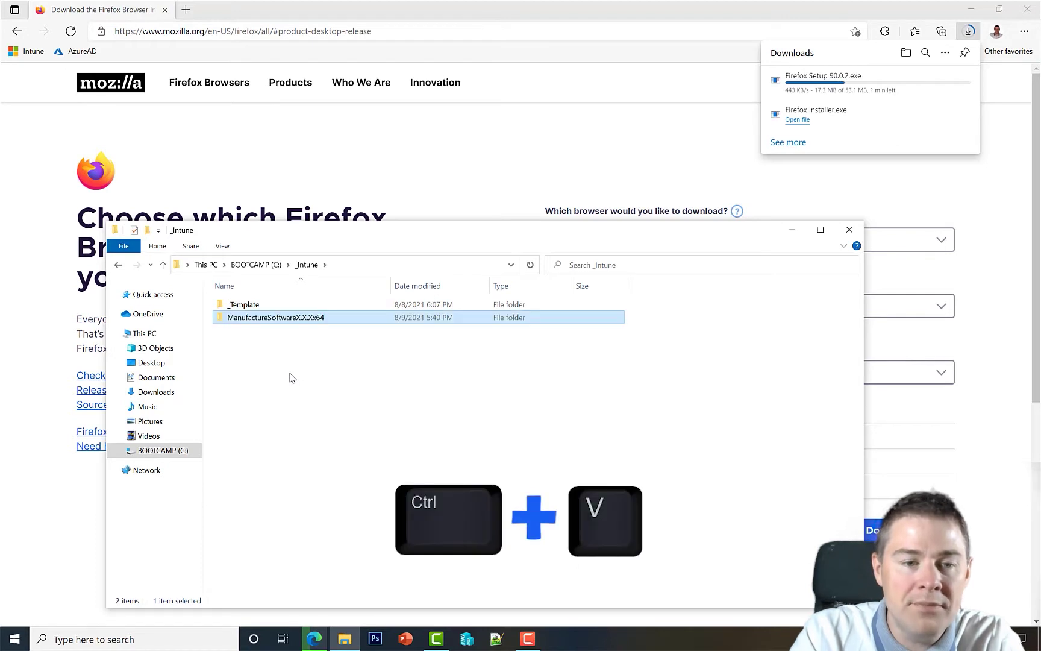
pyautogui.doubleClick(297, 320)
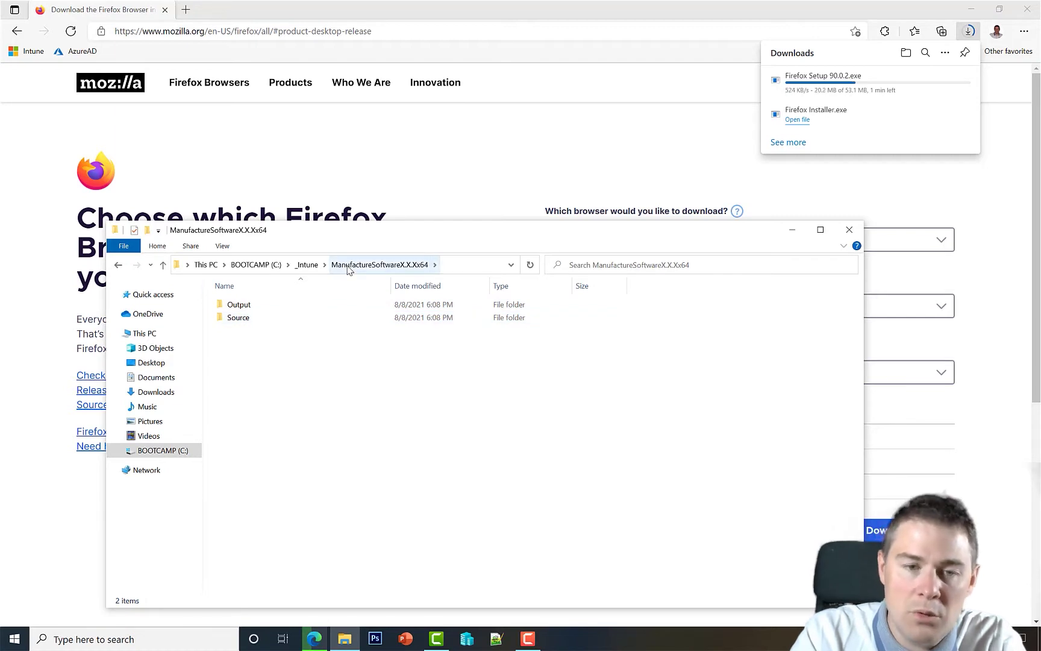
pyautogui.click(309, 265)
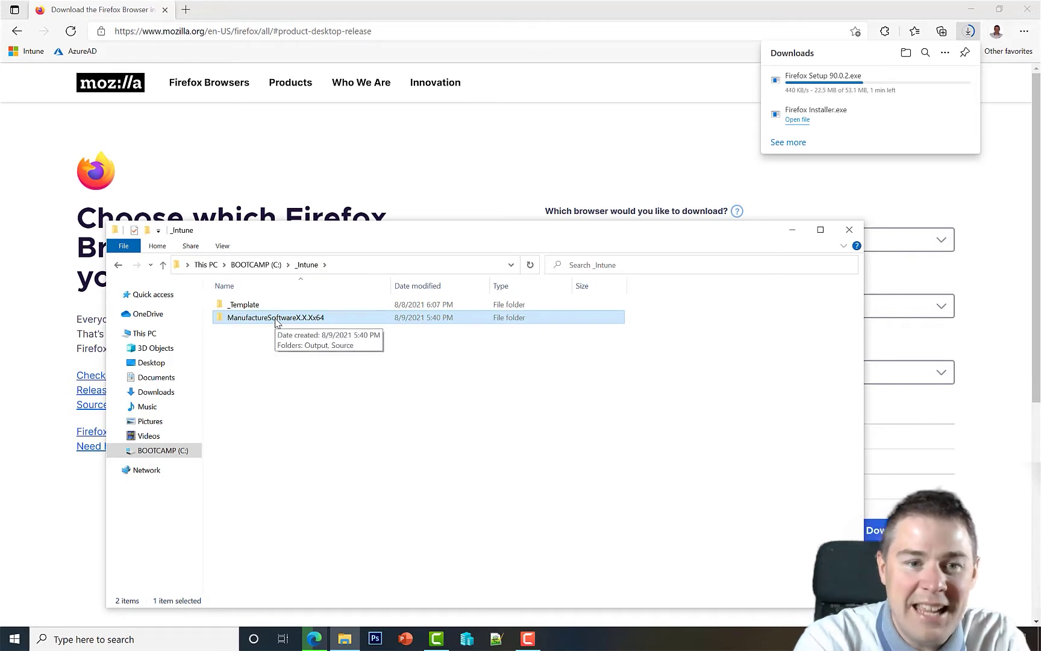
# Step: Rename the copied ManufactureSoftwareX.X.Xx64 folder to MozillaFirefox90.0.2x64
pyautogui.press('F2')
pyautogui.click(266, 318)
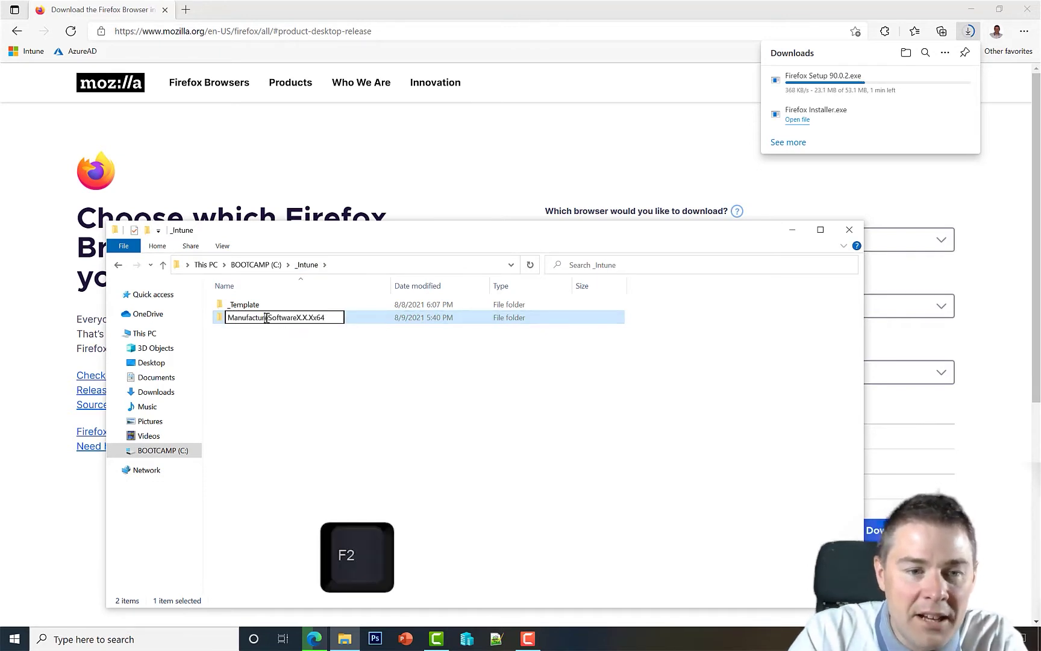
pyautogui.moveTo(270, 318); pyautogui.dragTo(169, 309)
pyautogui.write('Moz')
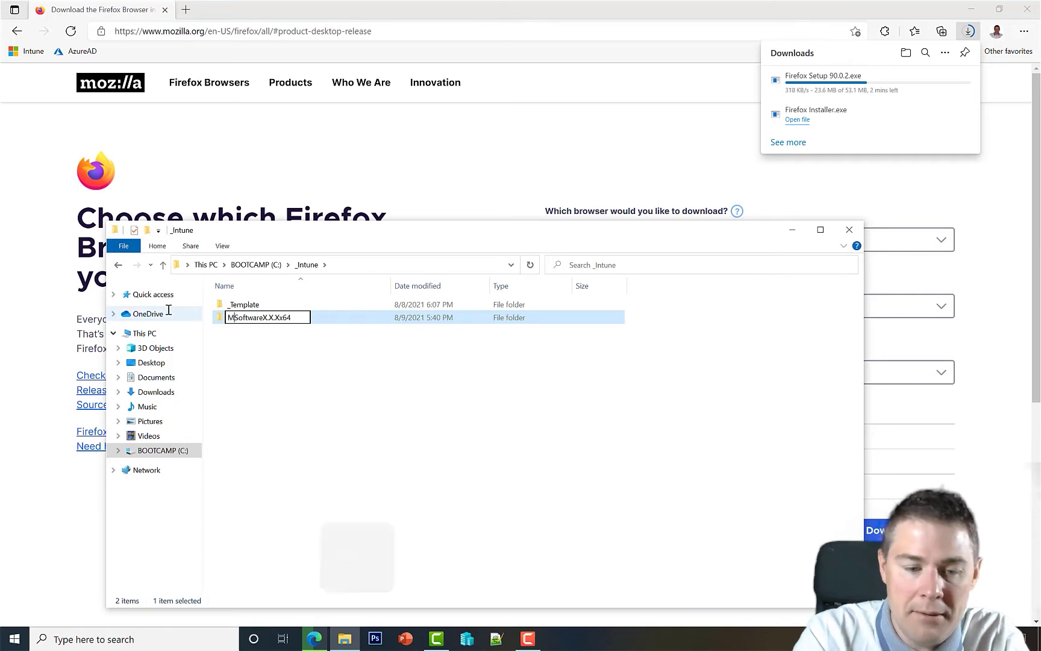
pyautogui.write('illa')
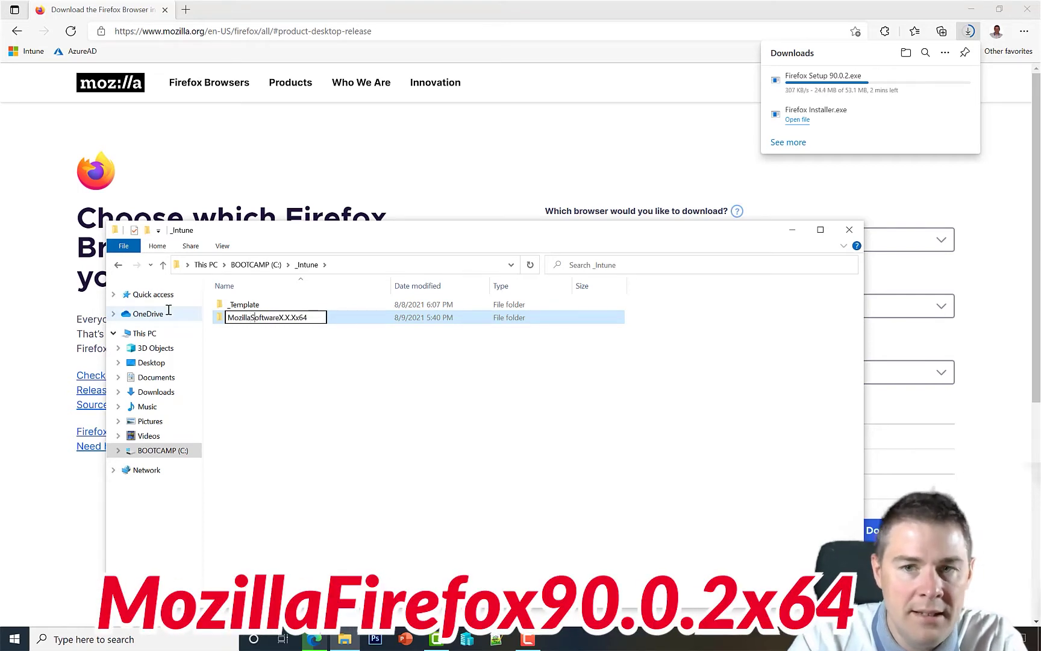
pyautogui.press('BackSpace')
pyautogui.press('BackSpace')
pyautogui.press('BackSpace')
pyautogui.press('BackSpace')
pyautogui.press('BackSpace')
pyautogui.press('BackSpace')
pyautogui.press('BackSpace')
pyautogui.press('BackSpace')
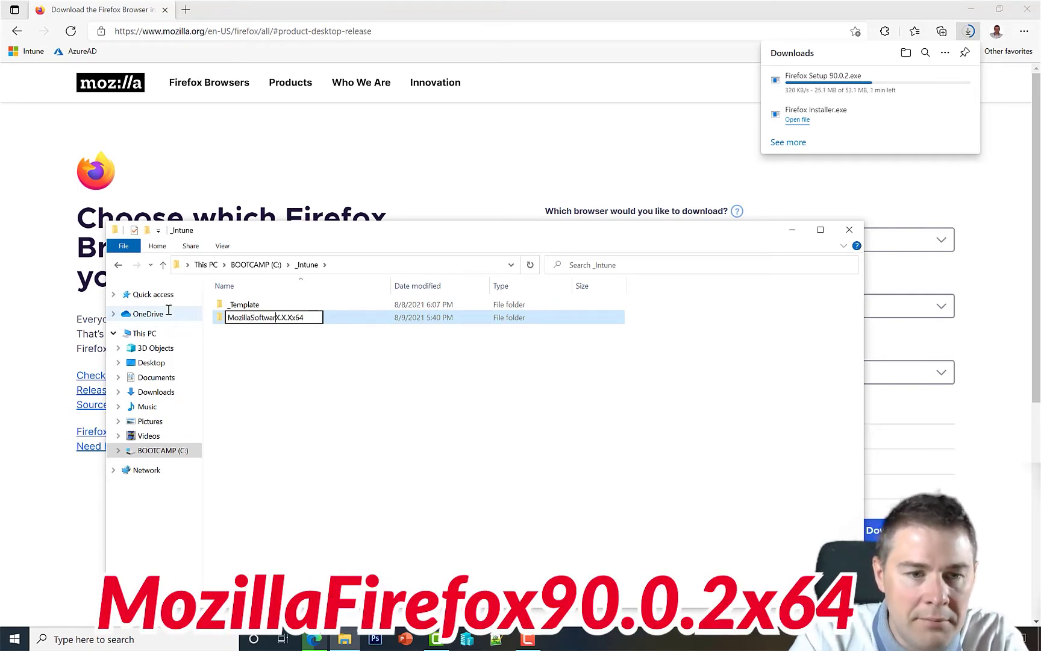
pyautogui.write('Firefox')
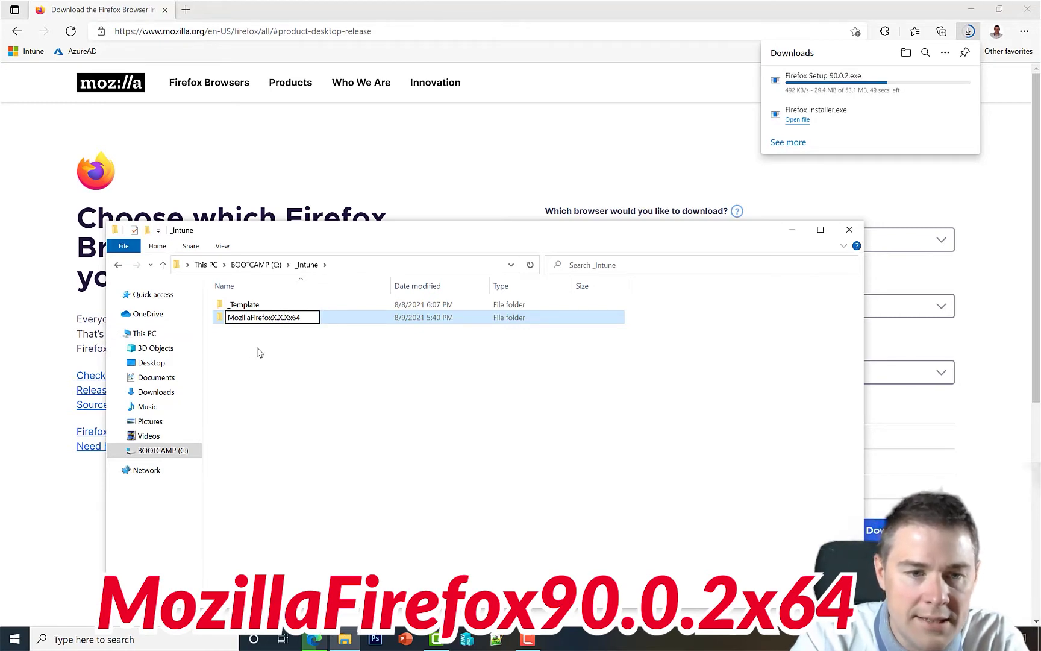
pyautogui.press('BackSpace')
pyautogui.press('BackSpace')
pyautogui.press('BackSpace')
pyautogui.press('BackSpace')
pyautogui.press('BackSpace')
pyautogui.write('90')
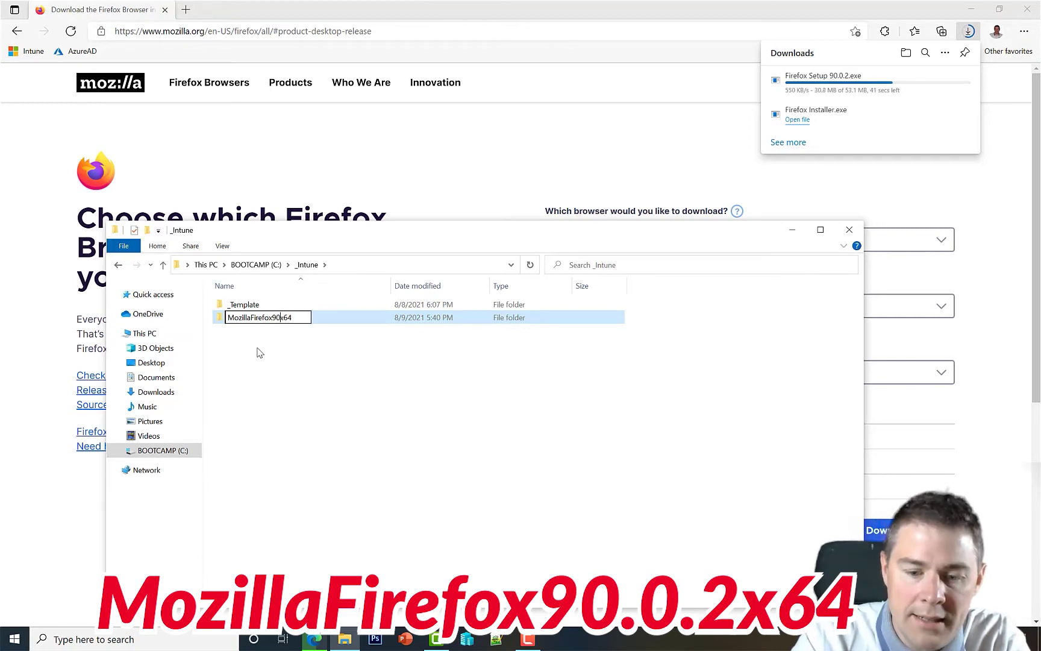
pyautogui.write('.0.2')
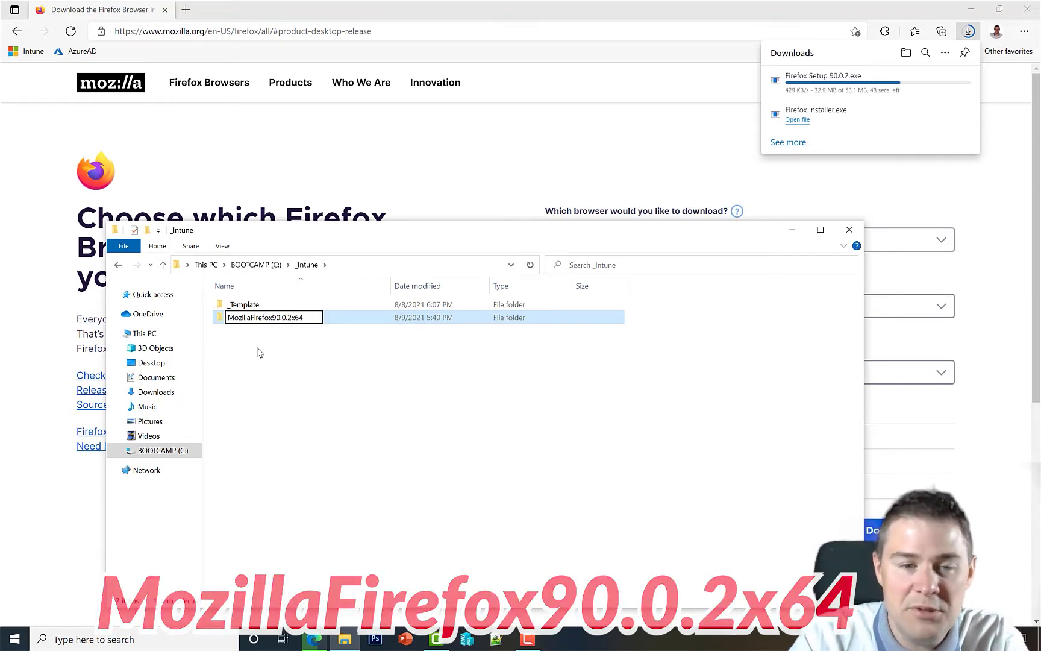
pyautogui.moveTo(663, 231); pyautogui.dragTo(646, 369)
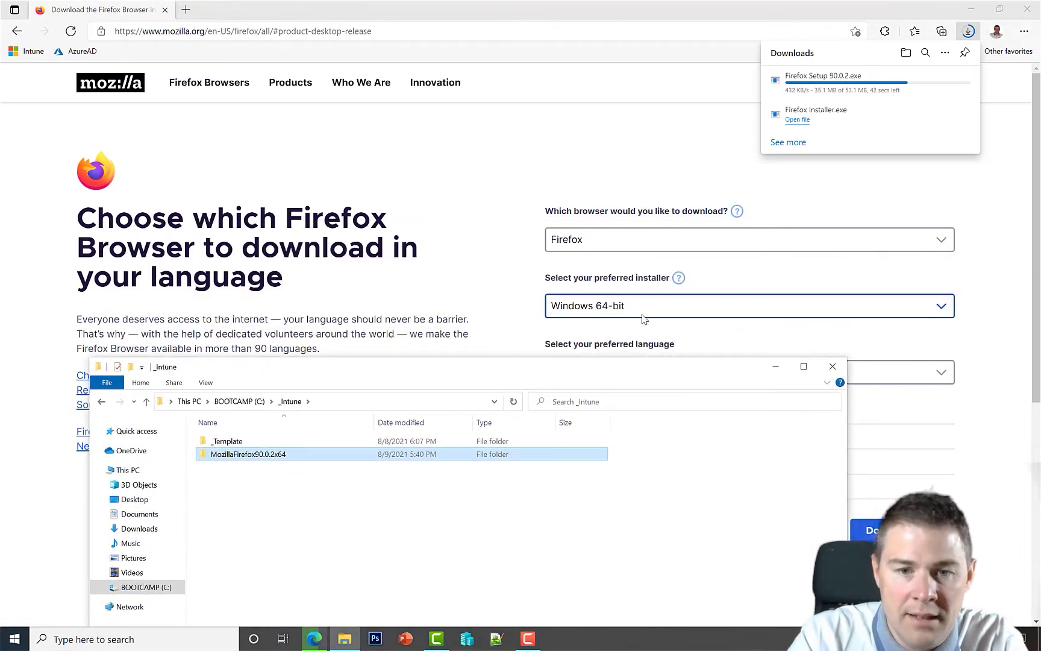
# Step: Open the empty Source subfolder inside C:\_Intune\MozillaFirefox90.0.2x64
pyautogui.moveTo(468, 375); pyautogui.dragTo(512, 281)
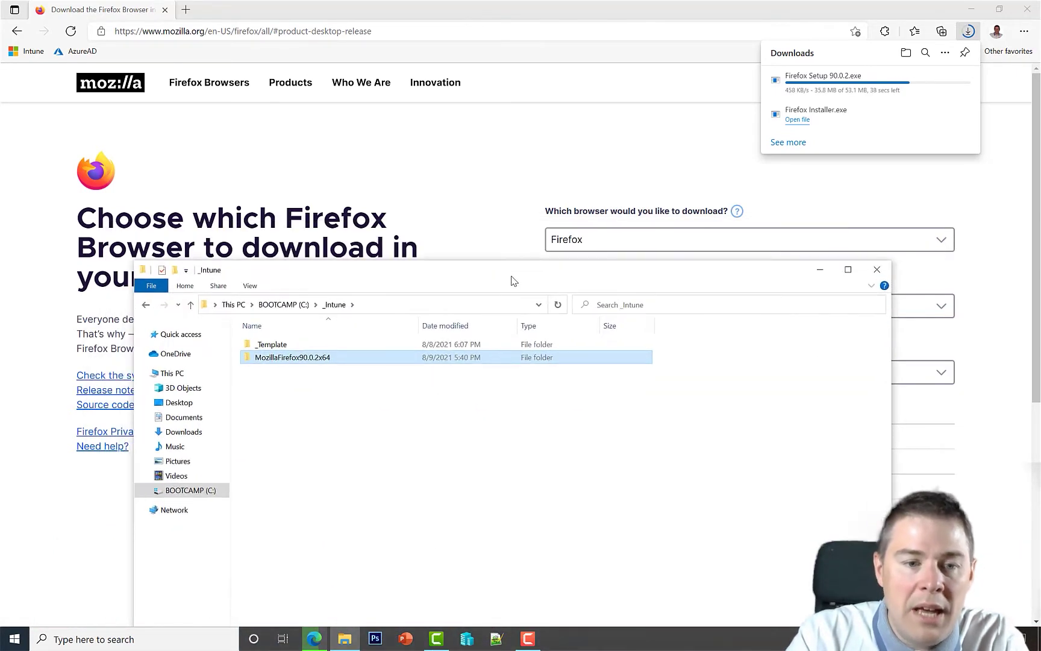
pyautogui.click(348, 406)
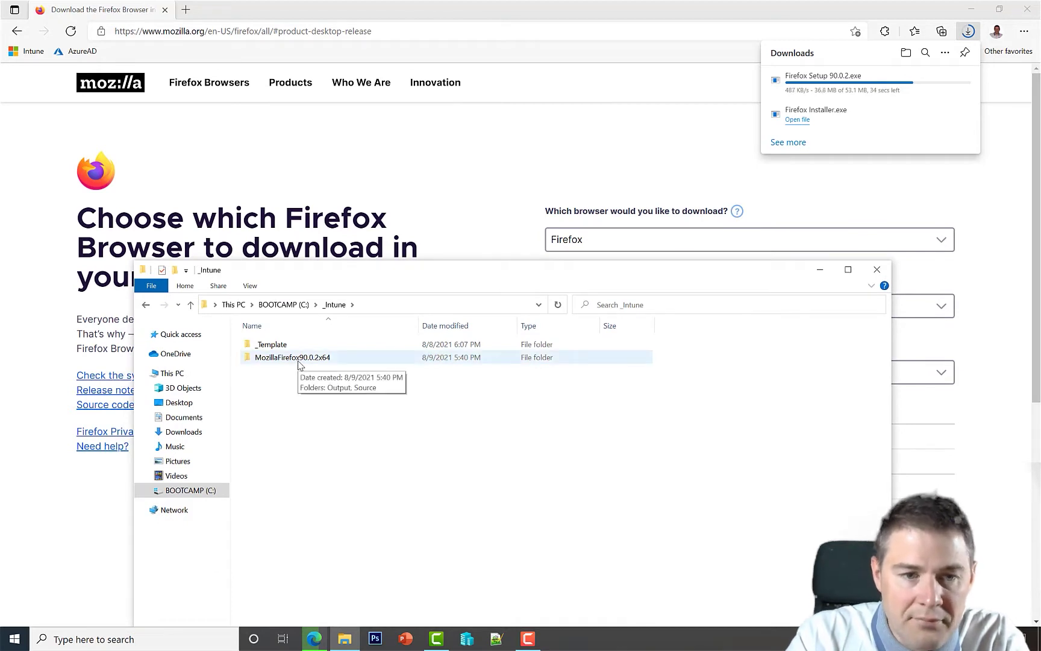
pyautogui.doubleClick(298, 361)
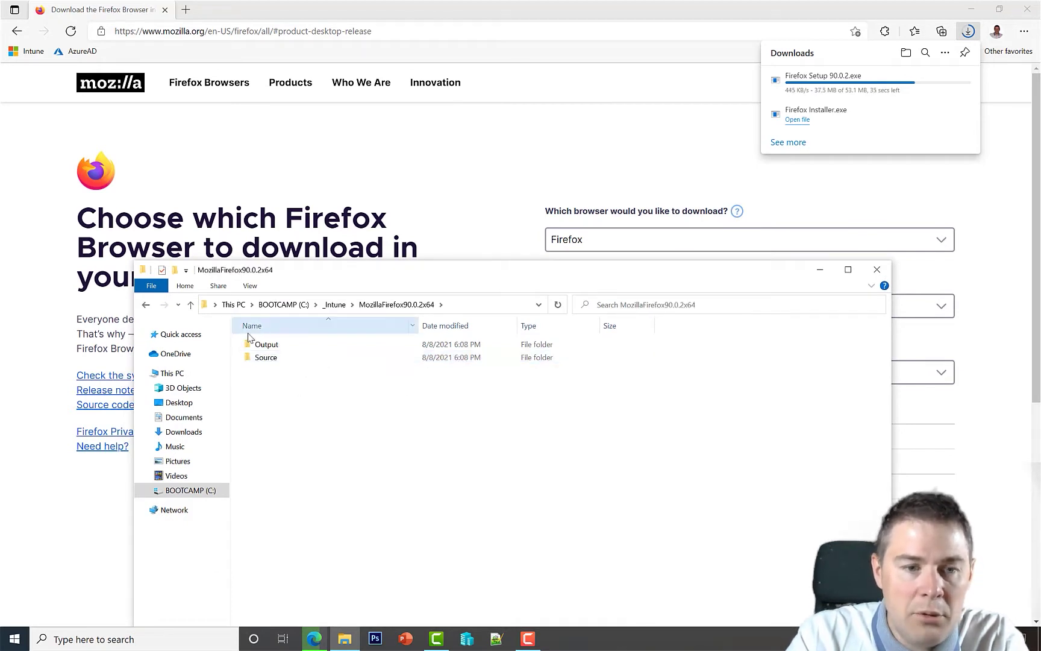
pyautogui.doubleClick(269, 358)
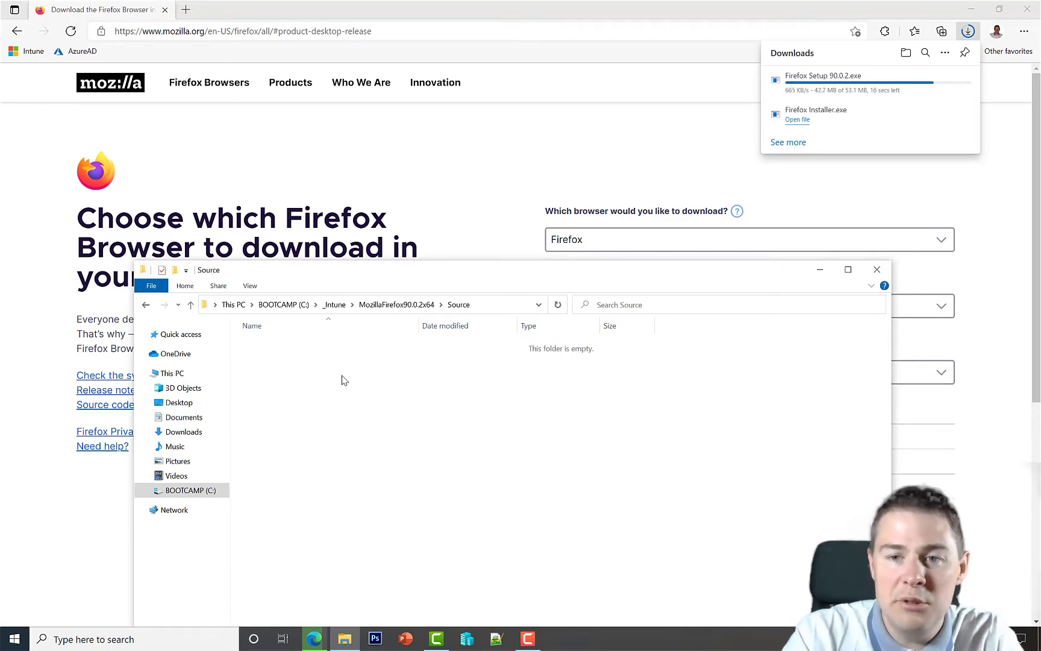
pyautogui.moveTo(410, 275); pyautogui.dragTo(385, 214)
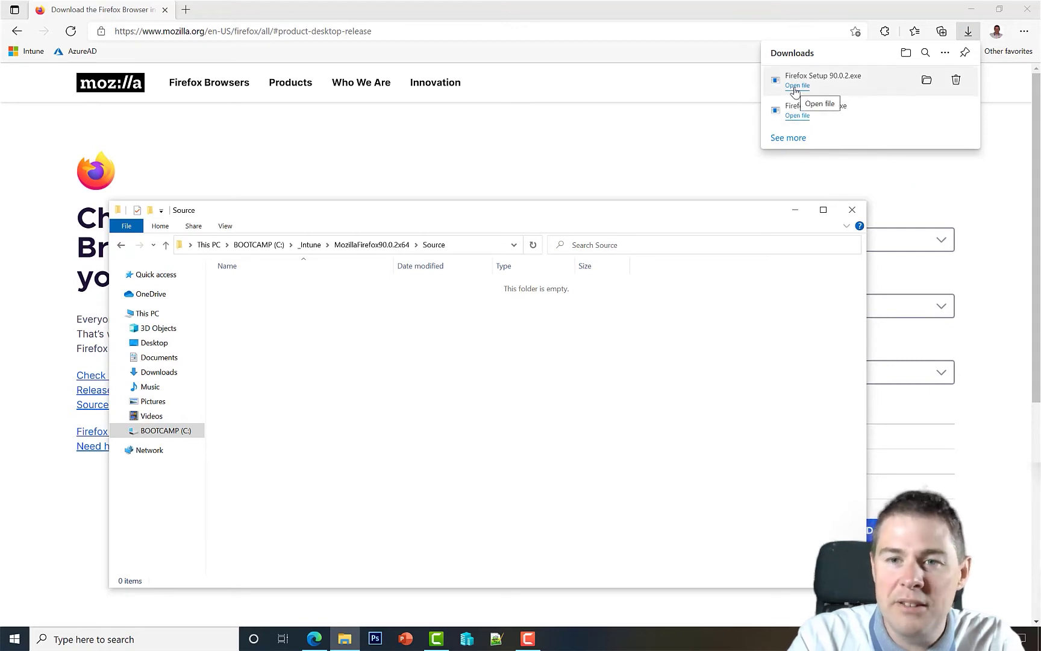
# Step: Cut Firefox Setup 90.0.2.exe from the Downloads folder and return to the Source window
pyautogui.click(927, 84)
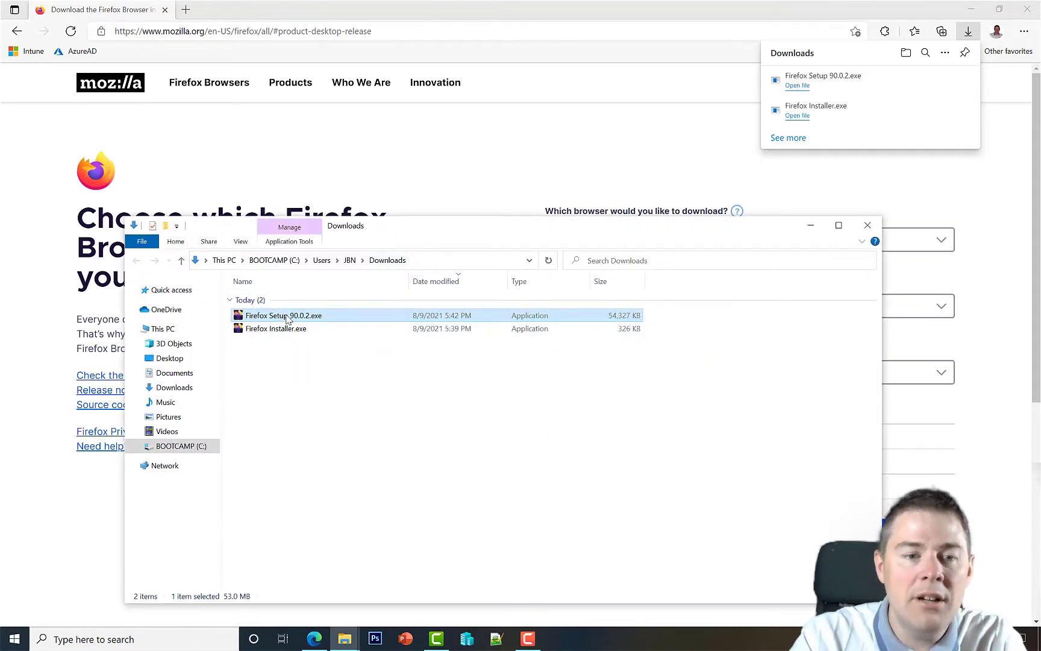
pyautogui.rightClick(288, 321)
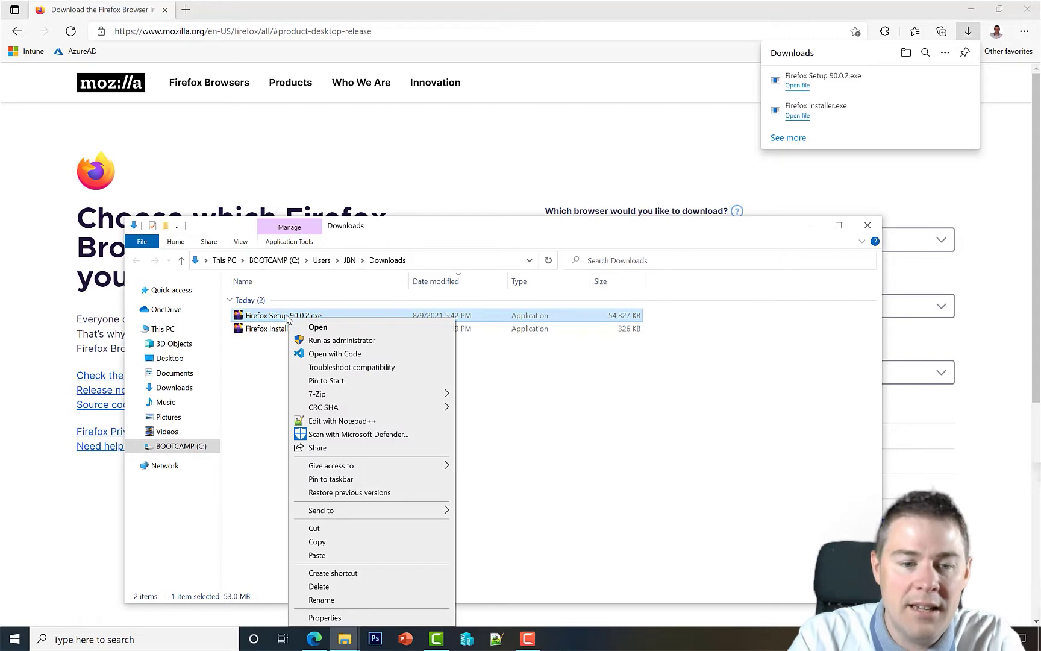
pyautogui.click(326, 534)
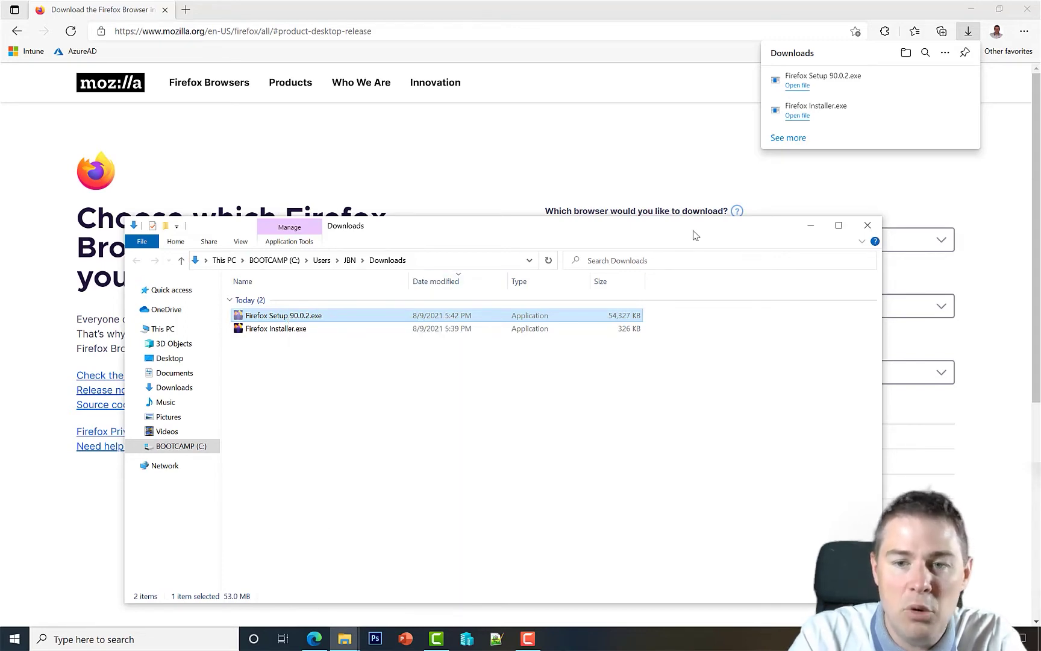
pyautogui.click(868, 227)
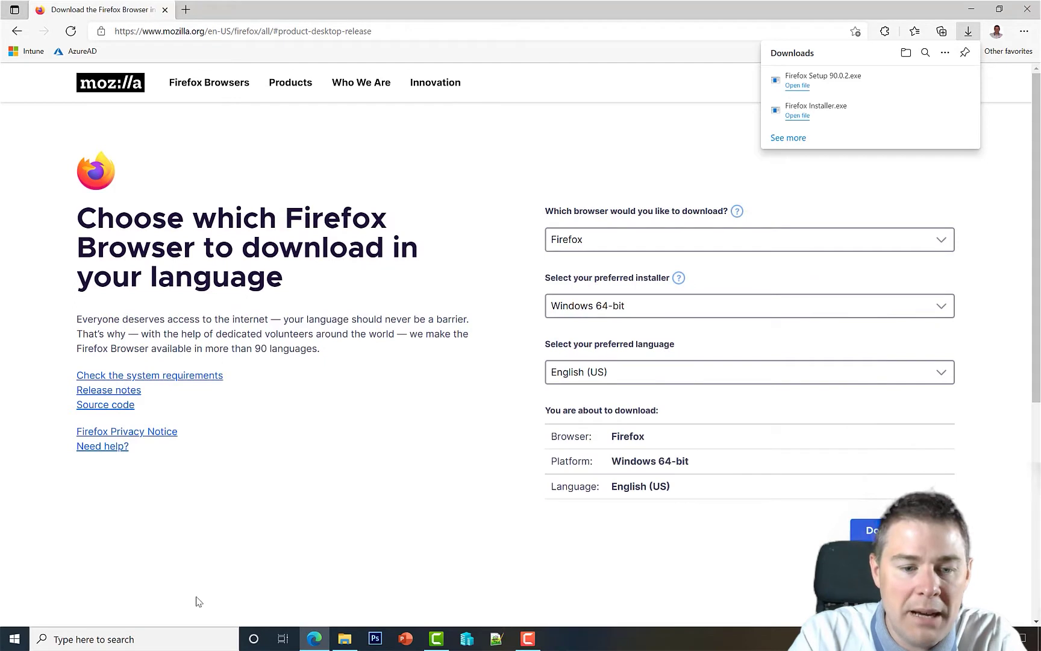
pyautogui.click(345, 639)
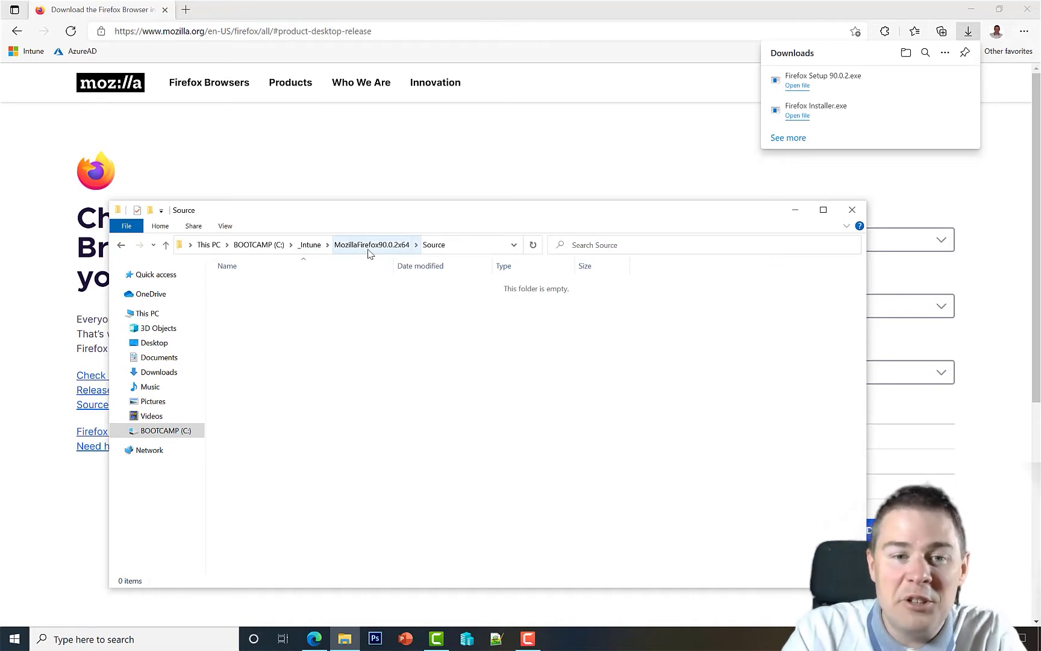
# Step: Paste the cut Firefox Setup 90.0.2.exe (54,327 KB) into the empty Source folder
pyautogui.rightClick(348, 362)
pyautogui.hotkey('ctrl', 'v')
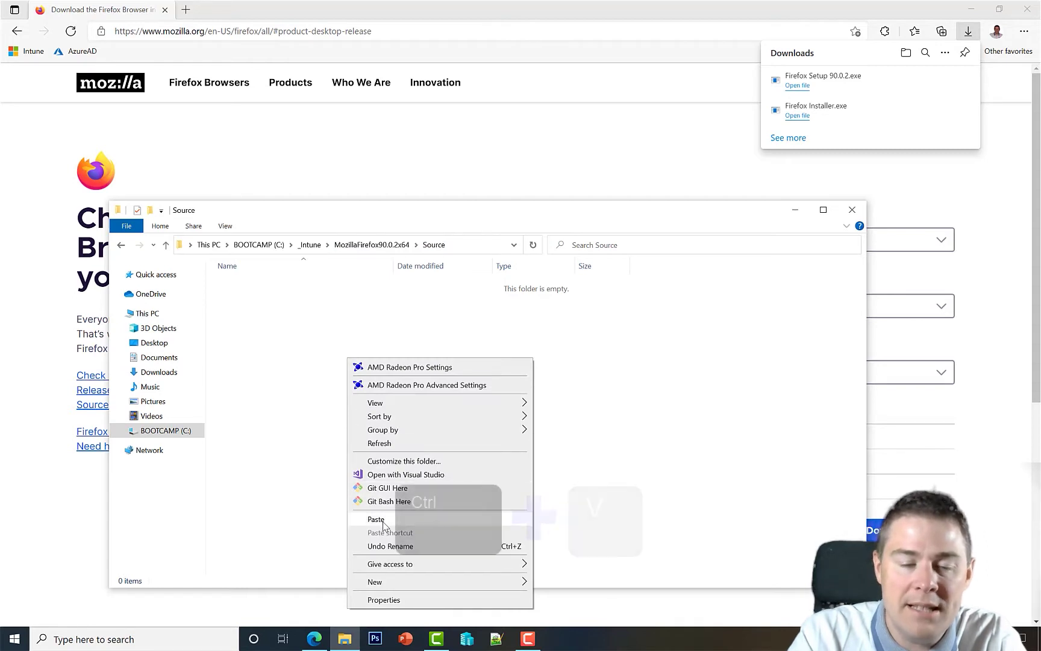
pyautogui.click(376, 519)
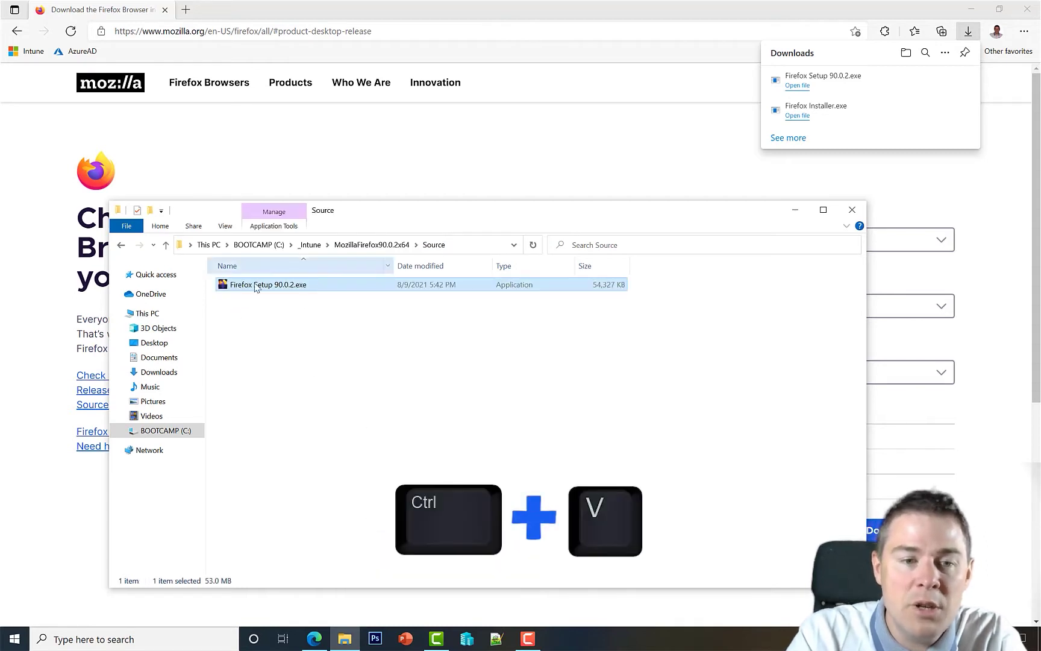
pyautogui.click(323, 354)
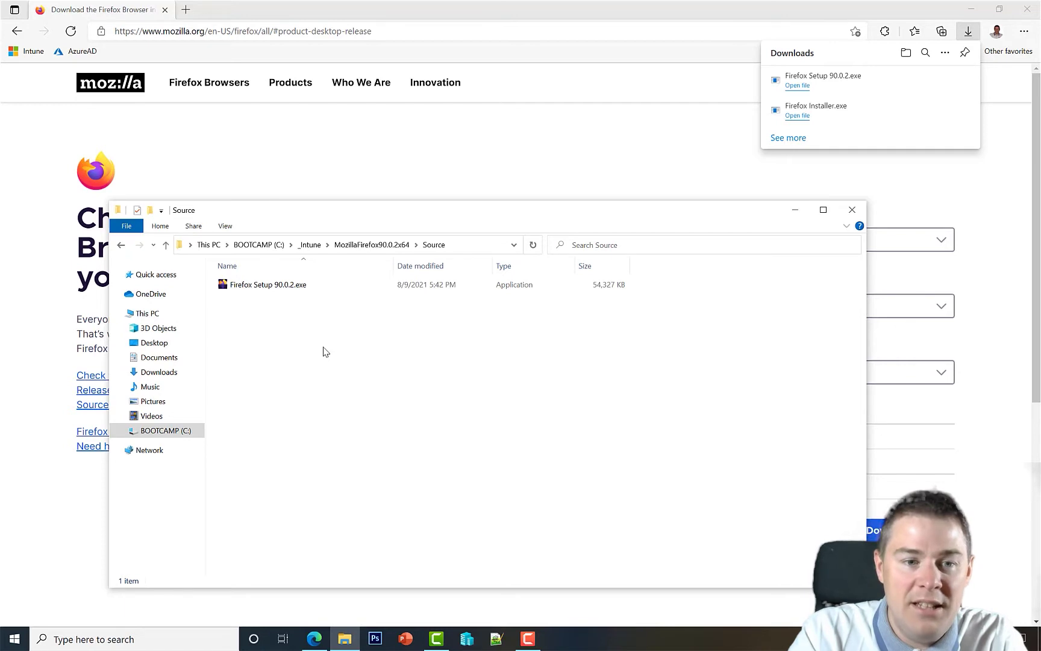
# Step: Open Notepad++ on a blank 'new 1' document, zoom in the text, and maximize the window
pyautogui.click(497, 641)
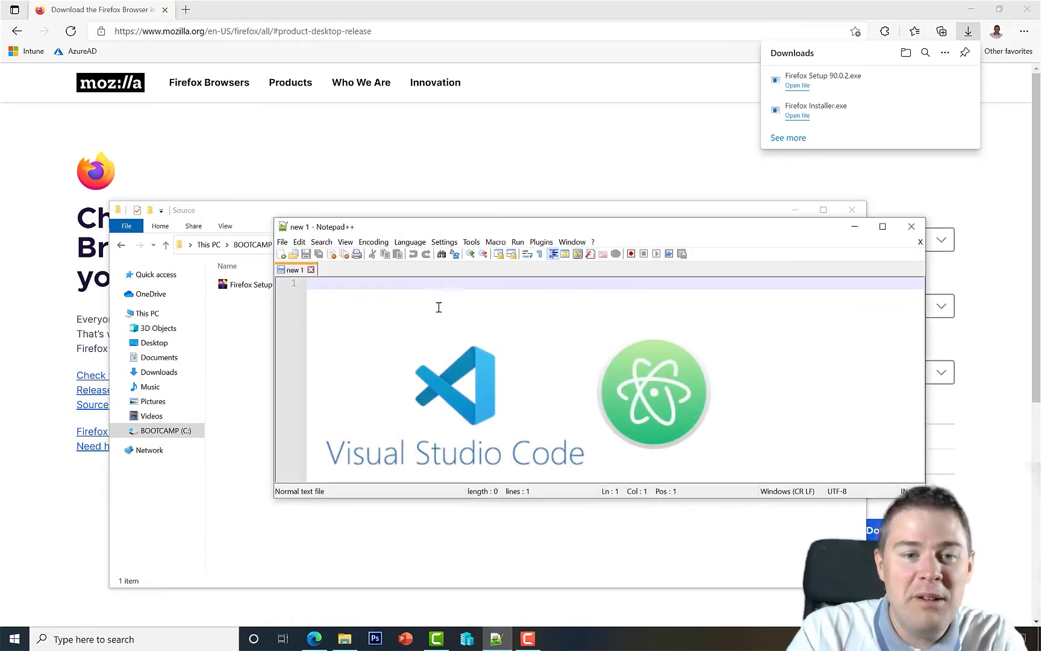
pyautogui.moveTo(398, 232); pyautogui.dragTo(351, 325)
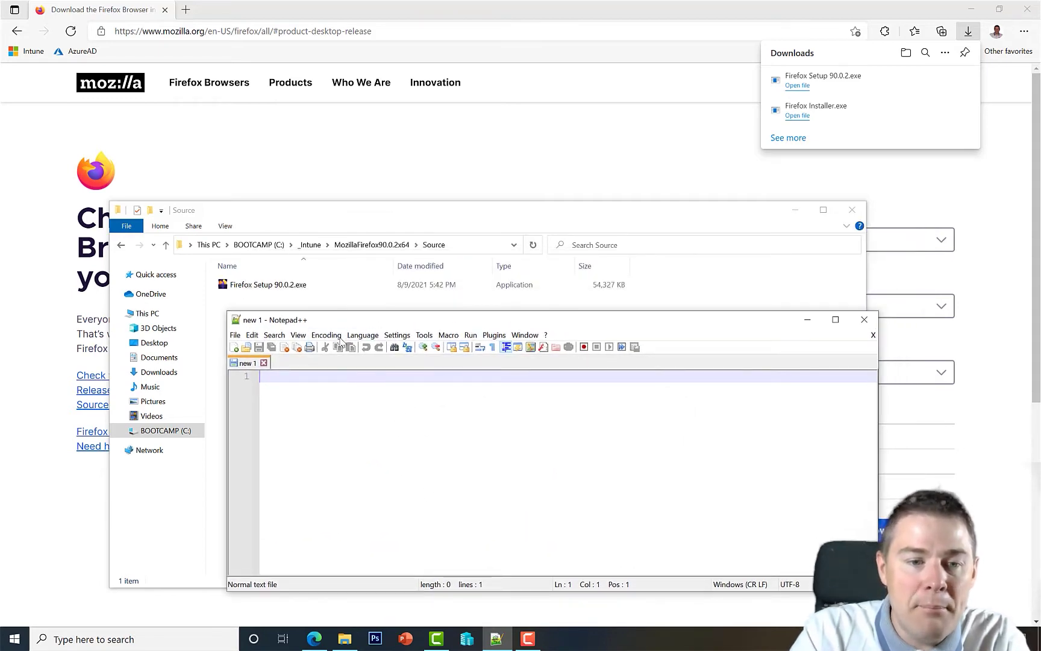
pyautogui.click(299, 335)
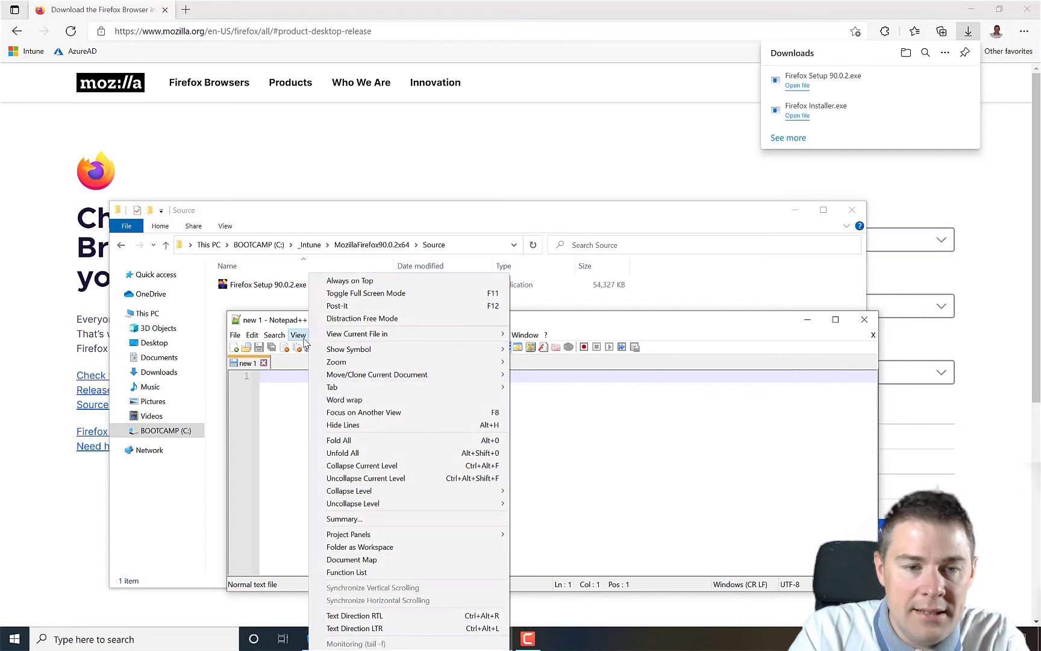
pyautogui.moveTo(367, 361)
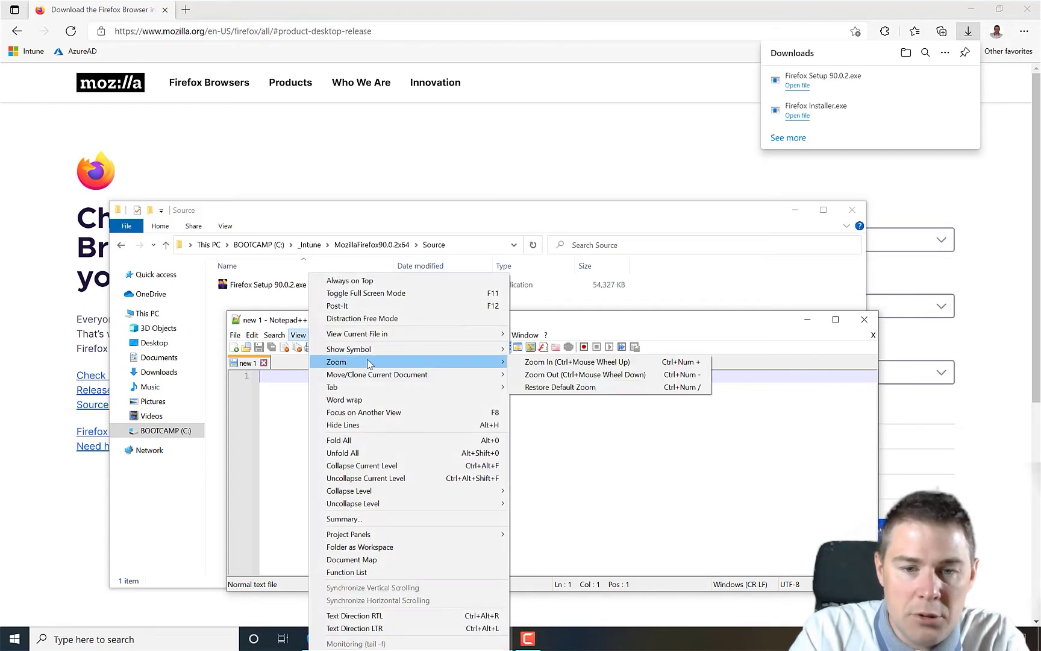
pyautogui.click(549, 363)
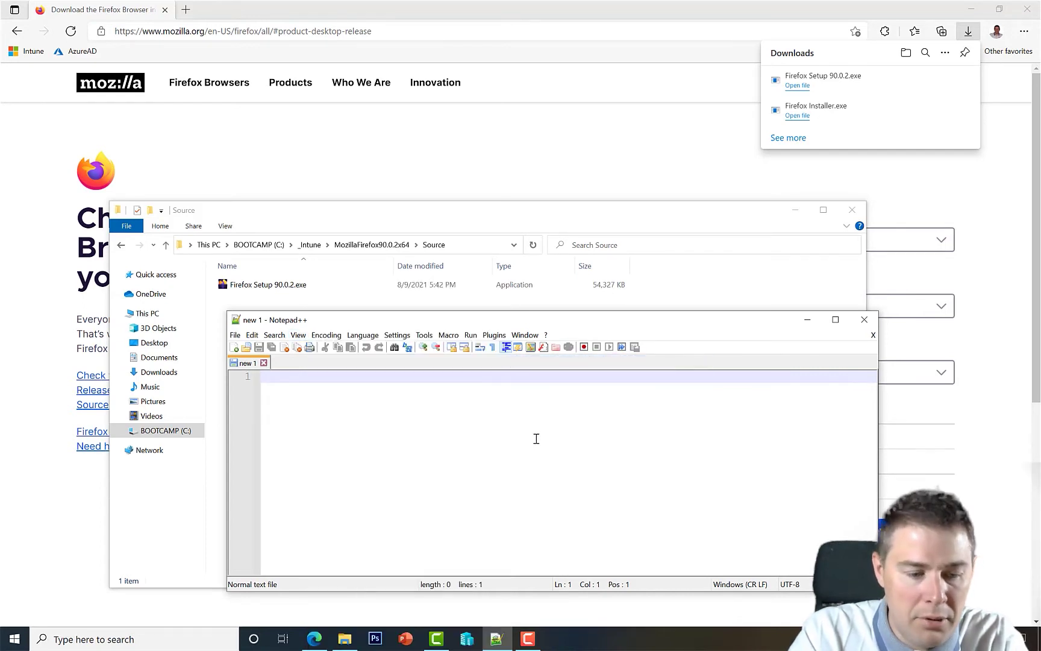
pyautogui.scroll(-5, 537, 443)
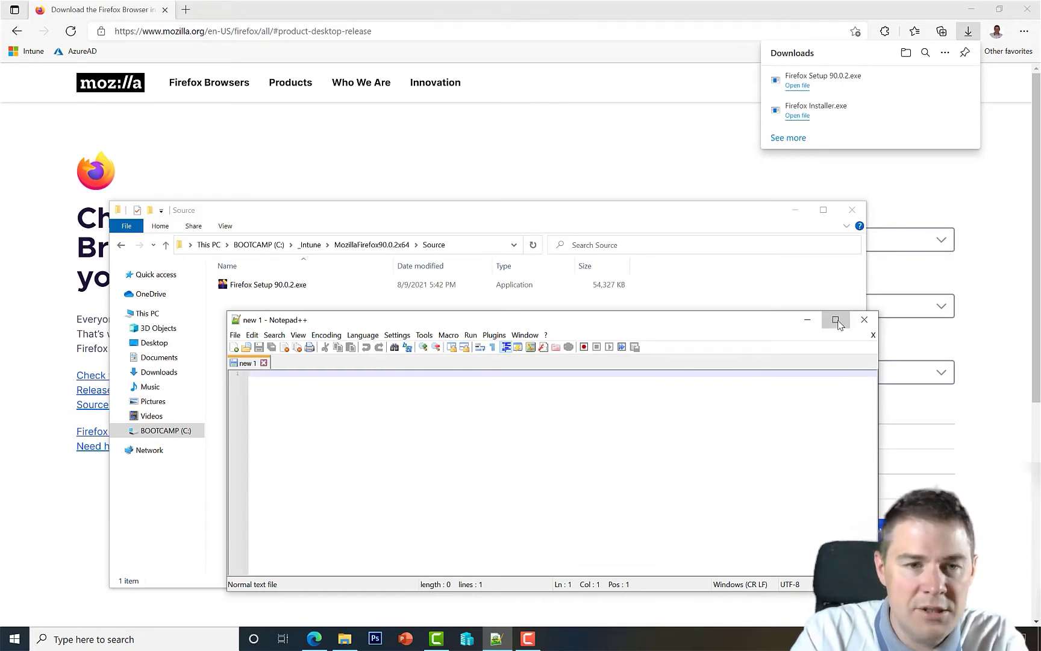
pyautogui.click(835, 320)
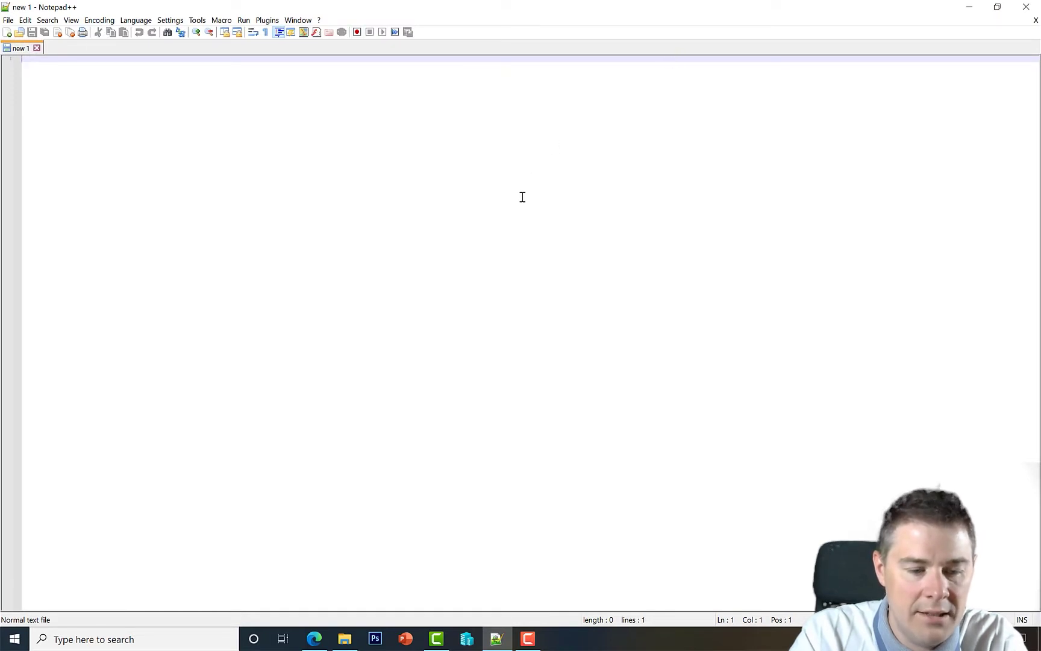
# Step: Type three REM header lines: 'Intall Mozilla Firefox with setting', the author's name, and 'Date: 9th August 2021'
pyautogui.keyDown('ctrl'); pyautogui.scroll(8, 523, 197); pyautogui.keyUp('ctrl')
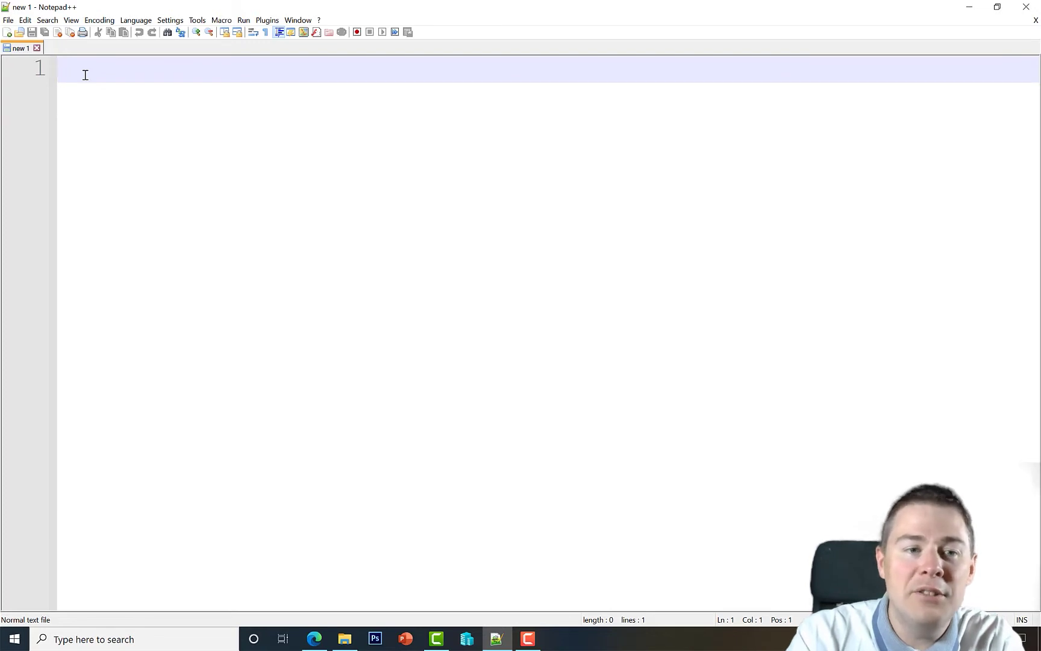
pyautogui.write('REM ')
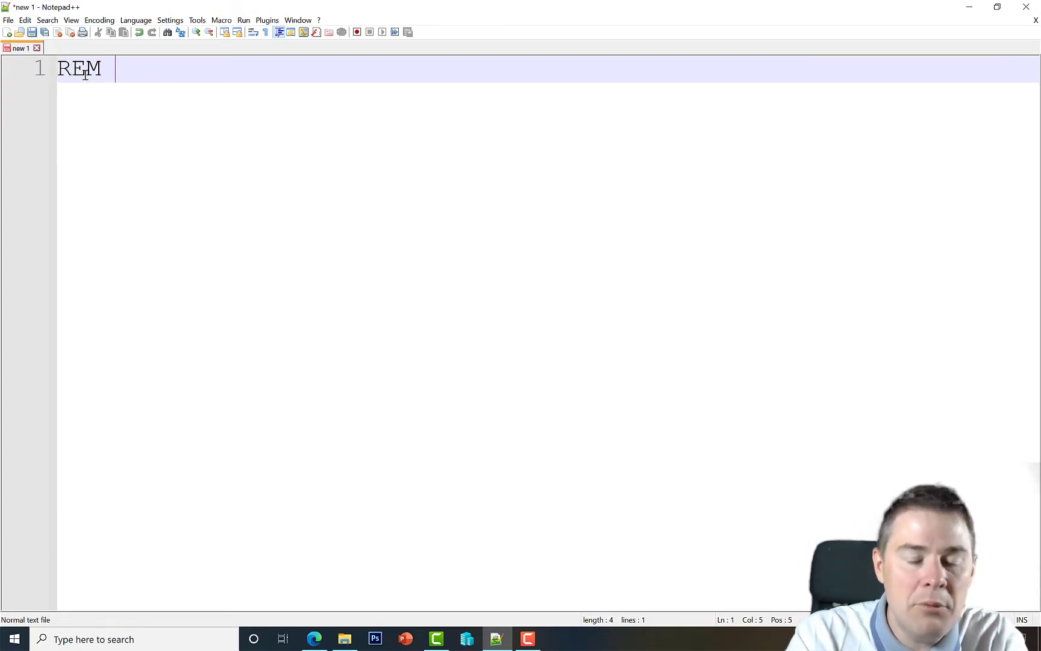
pyautogui.write('Int')
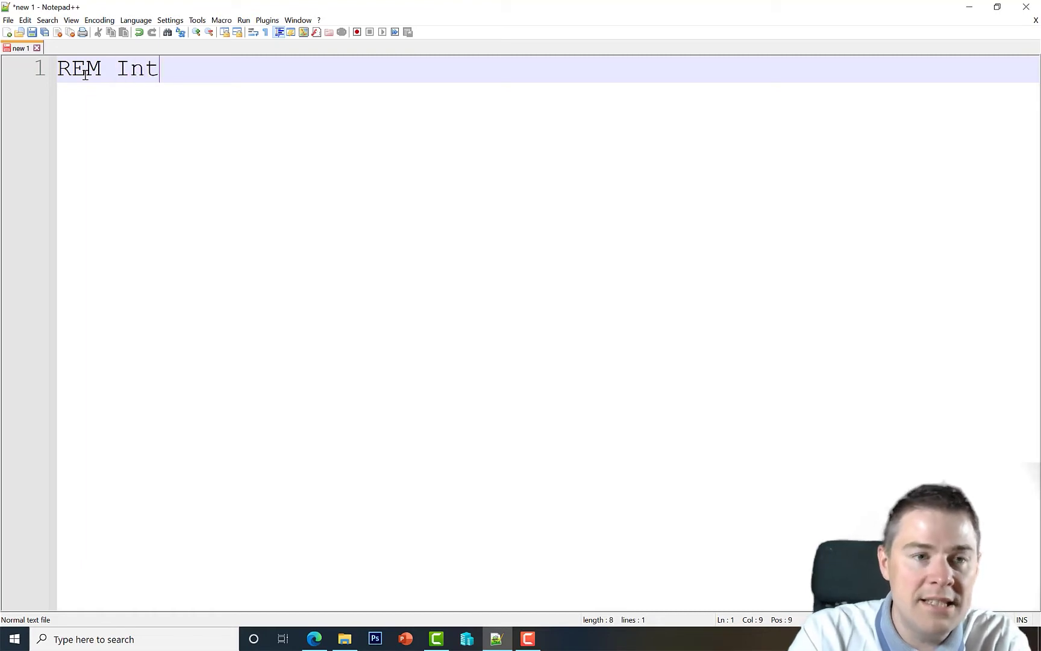
pyautogui.write('all Mozil')
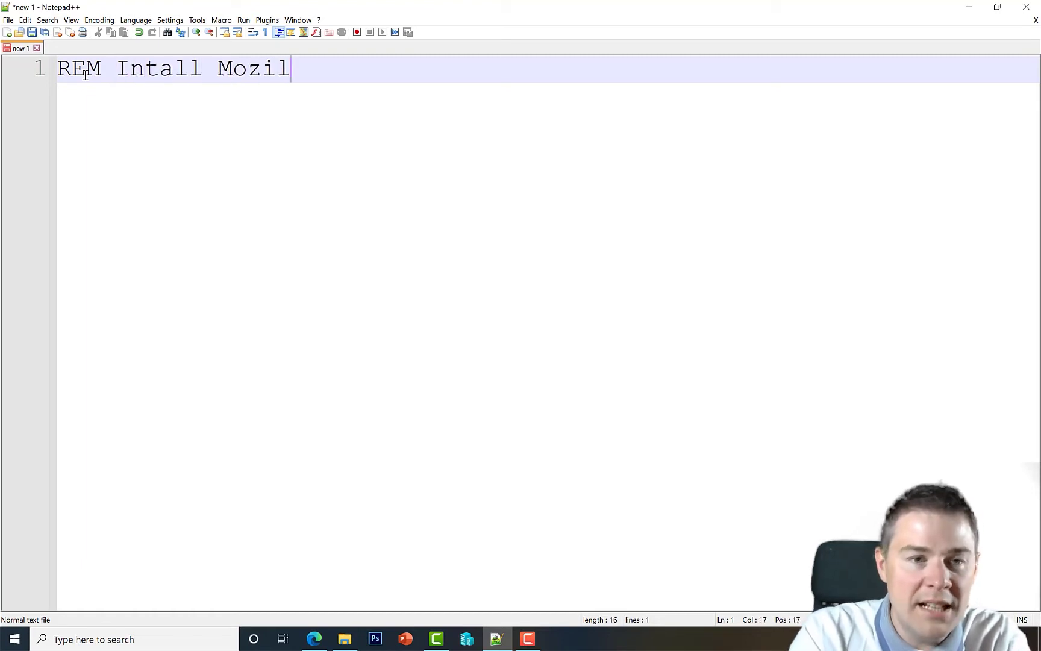
pyautogui.write('la Firefox')
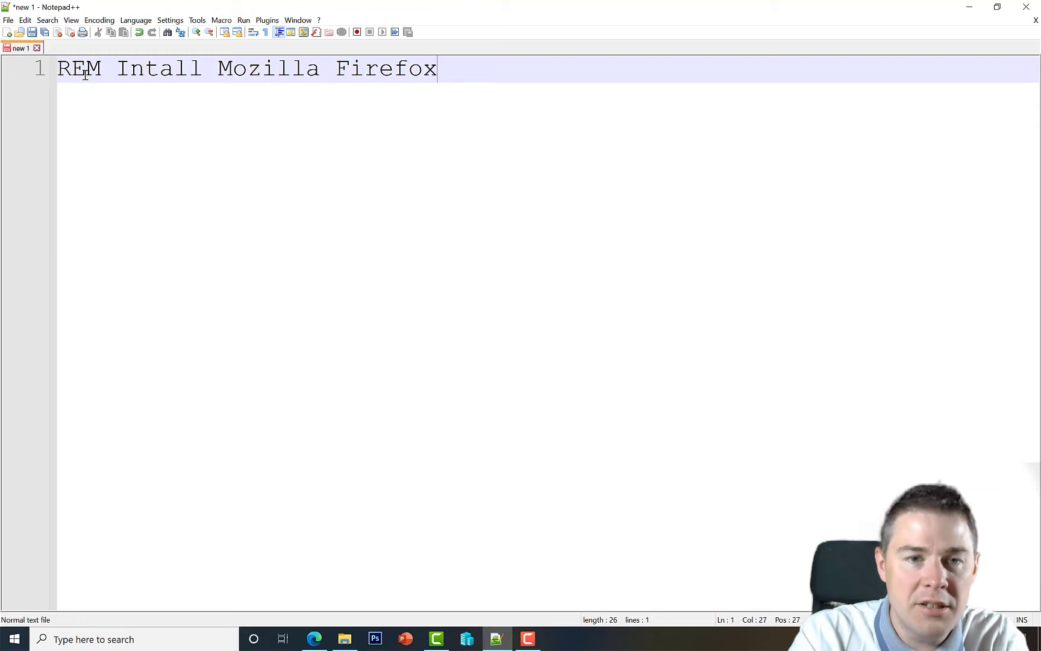
pyautogui.write(' with setting')
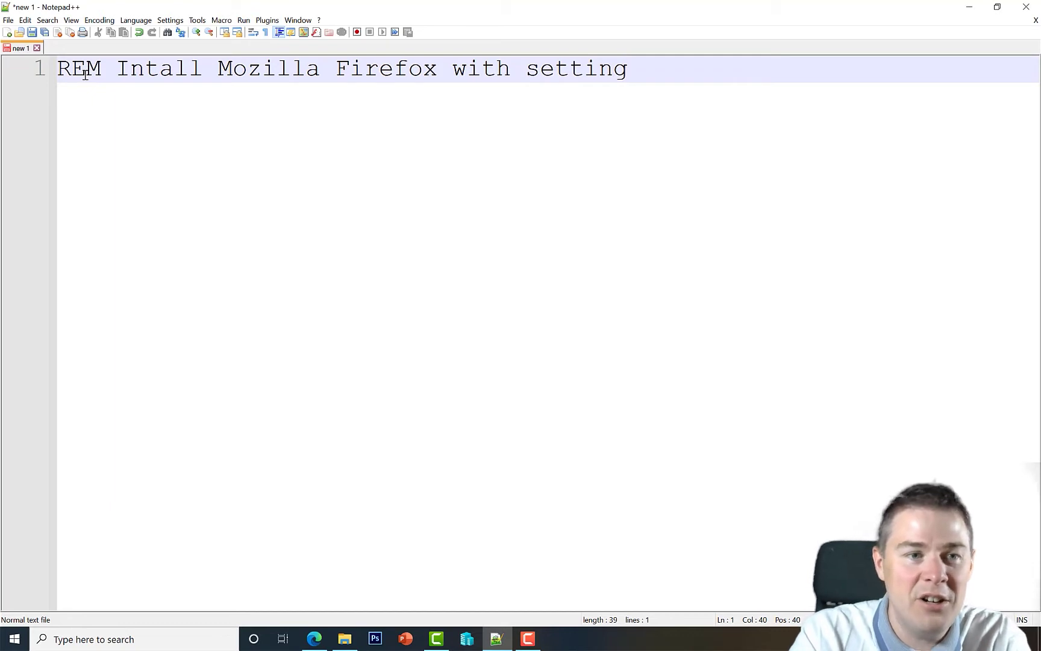
pyautogui.press('Return')
pyautogui.write('REM ')
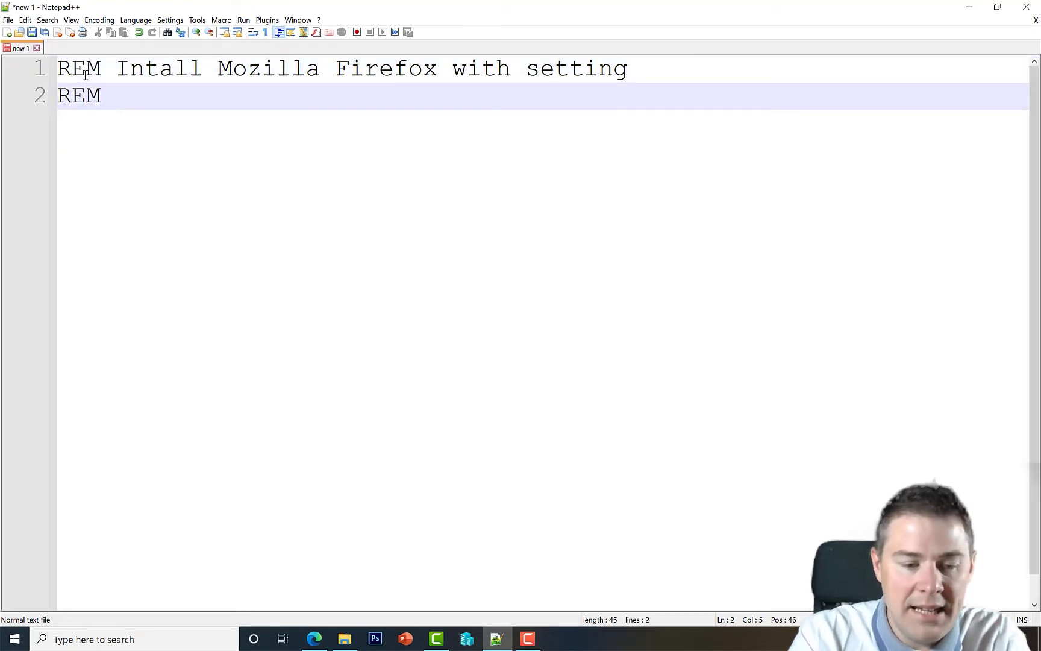
pyautogui.write('Author')
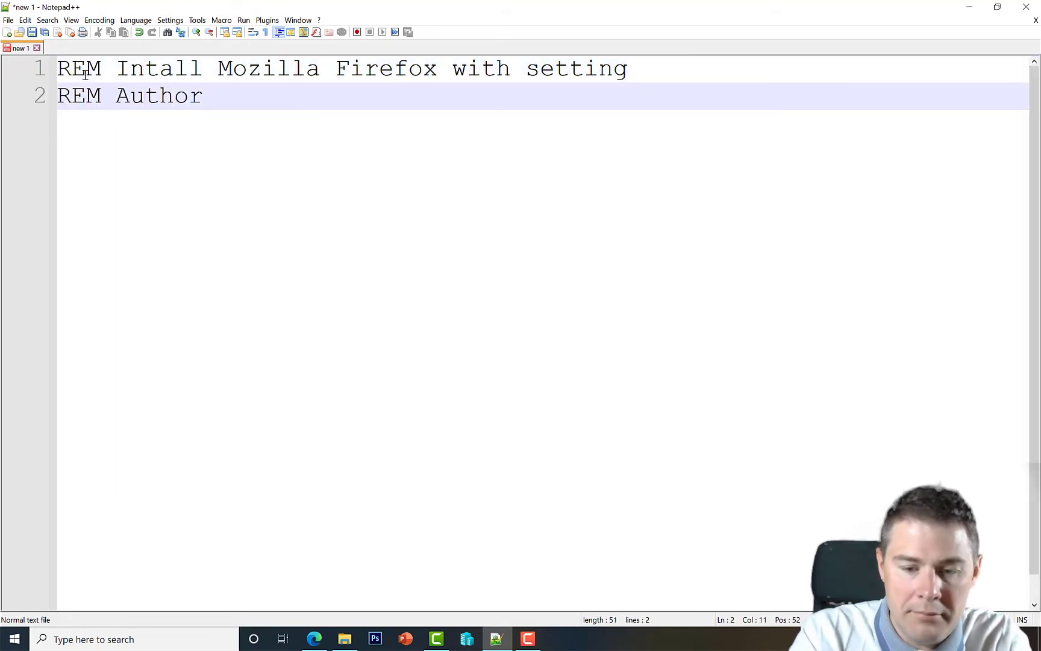
pyautogui.write(': John B')
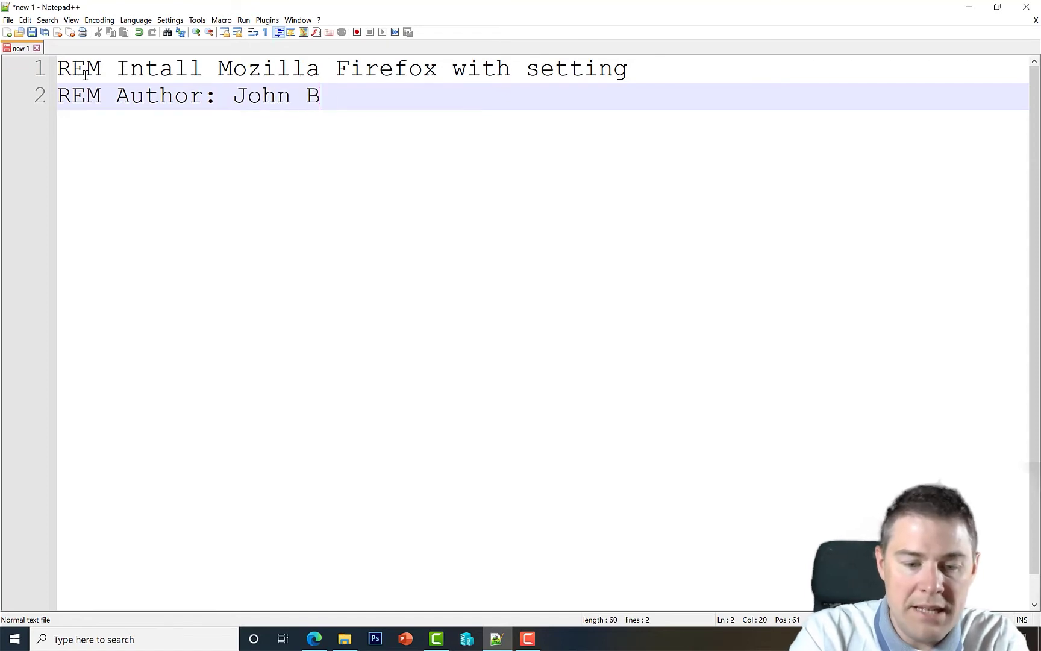
pyautogui.write('ryntze')
pyautogui.press('Return')
pyautogui.write('RE')
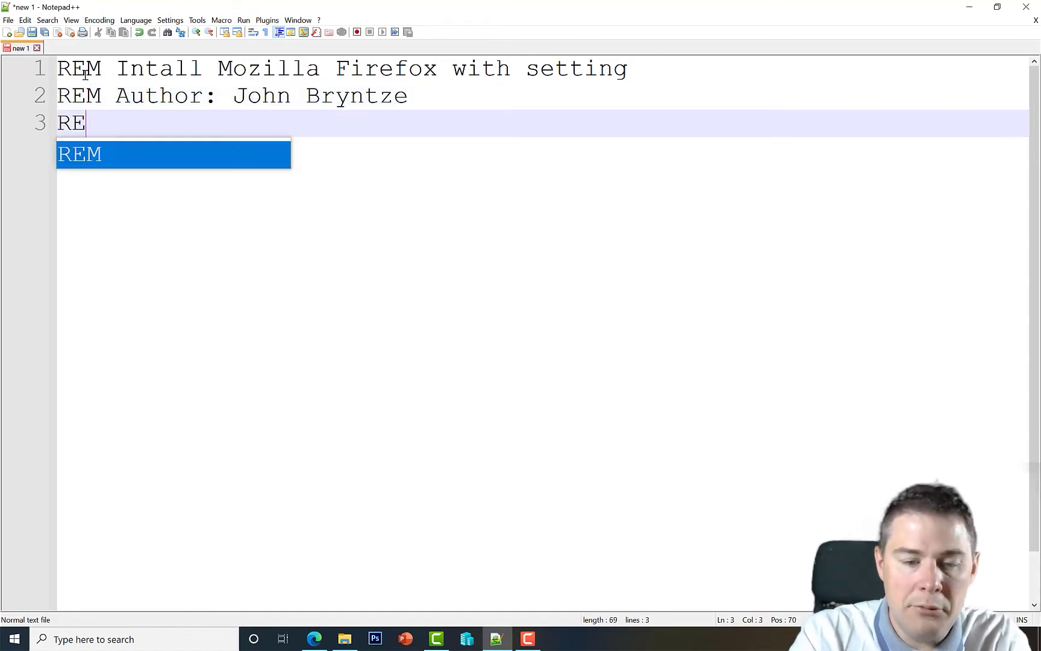
pyautogui.write('M Date: ')
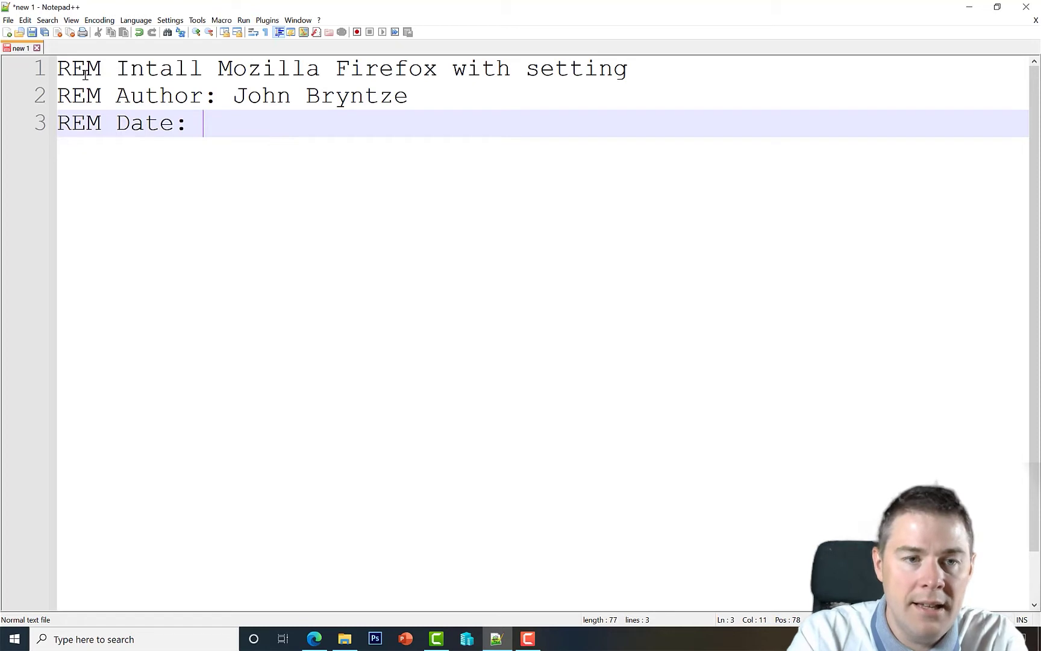
pyautogui.write('9th August')
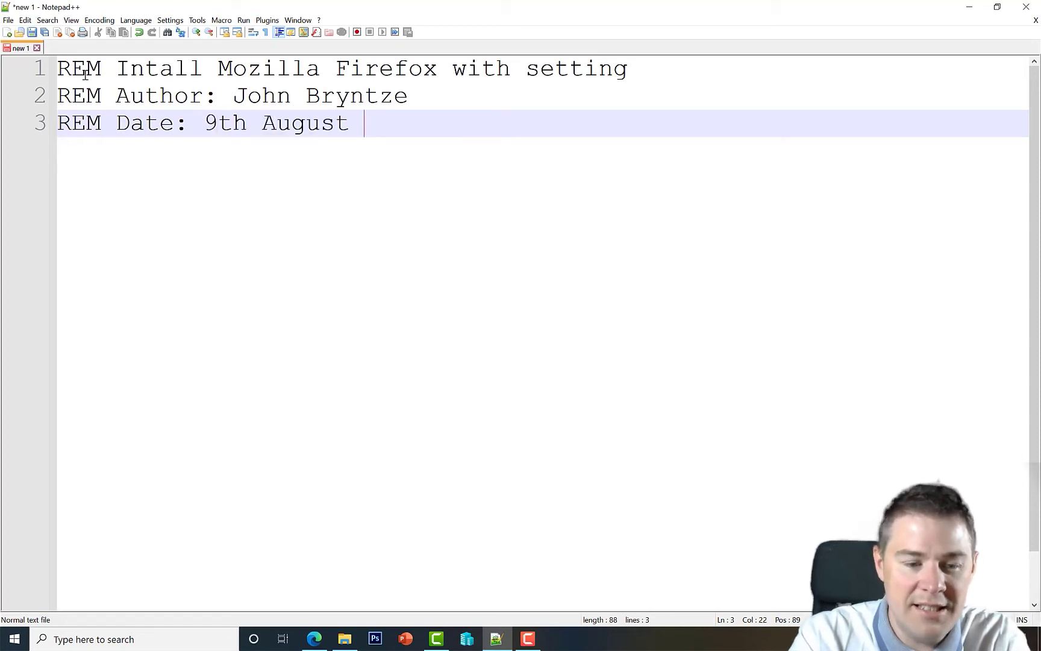
pyautogui.write(' 2021')
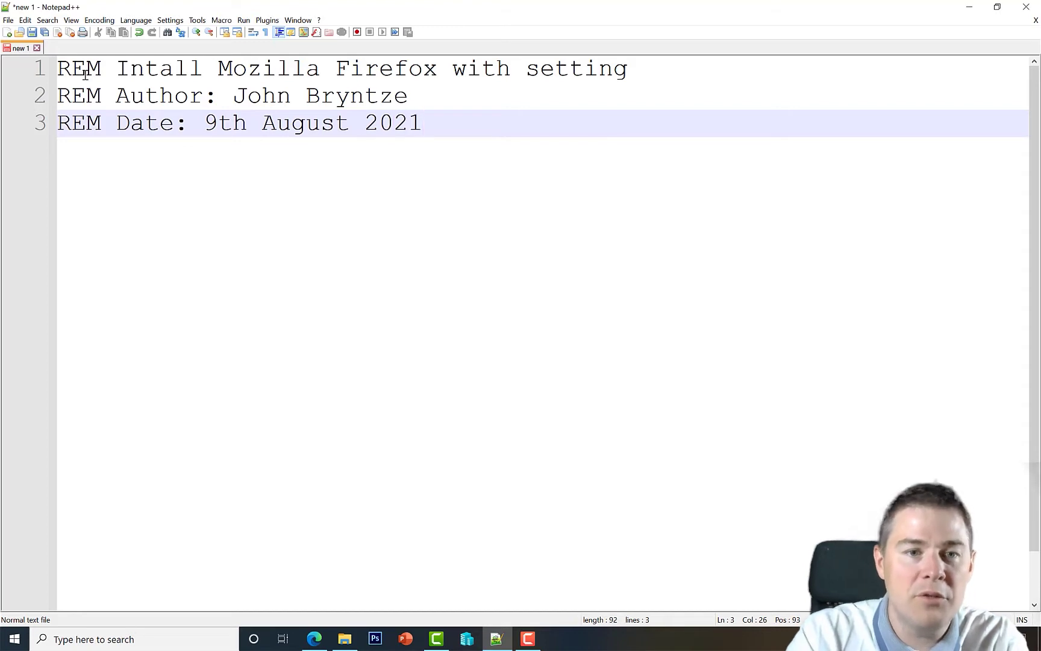
# Step: Revise line 1 to 'REM Purpose: Install Mozilla Firefox 90.0.2 64-bit with setting' and start a new line below the header
pyautogui.click(446, 73)
pyautogui.write('90')
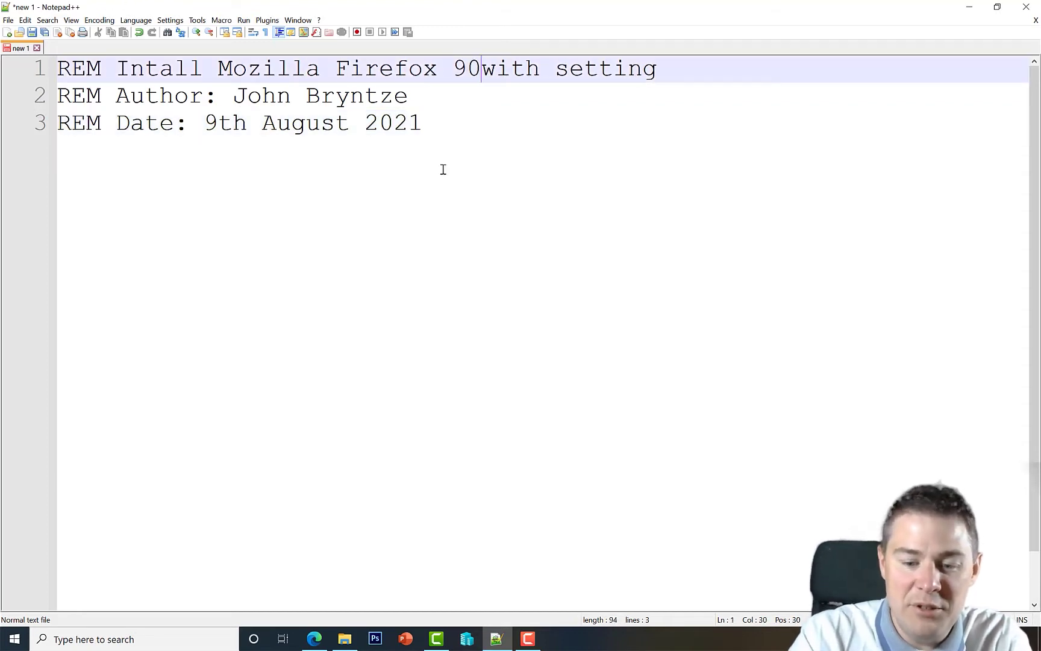
pyautogui.write('.0.2 ')
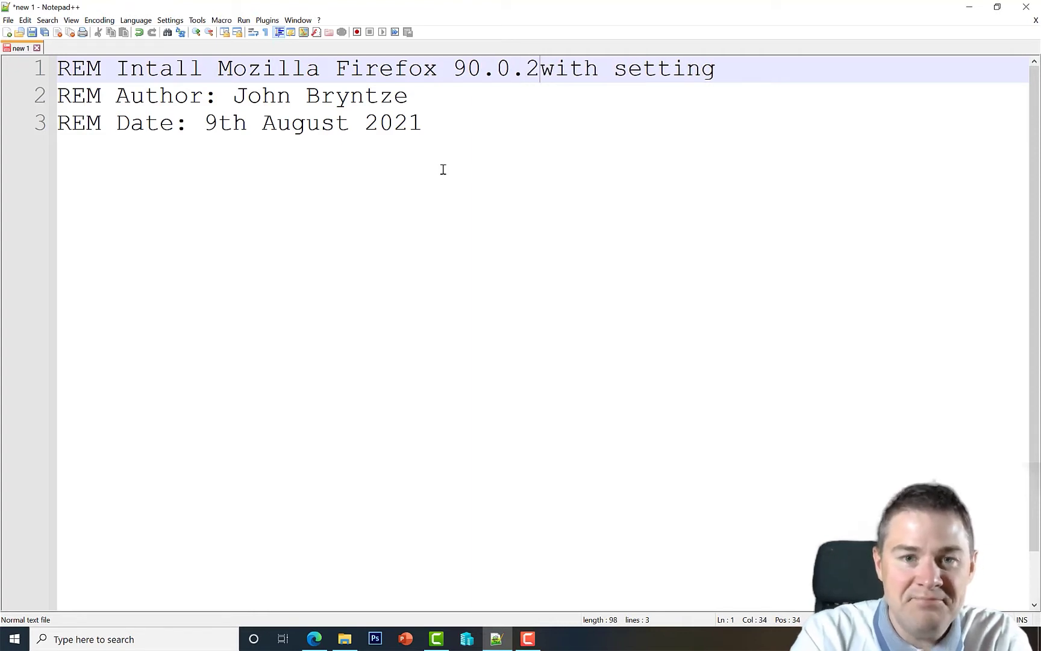
pyautogui.write('64-bit')
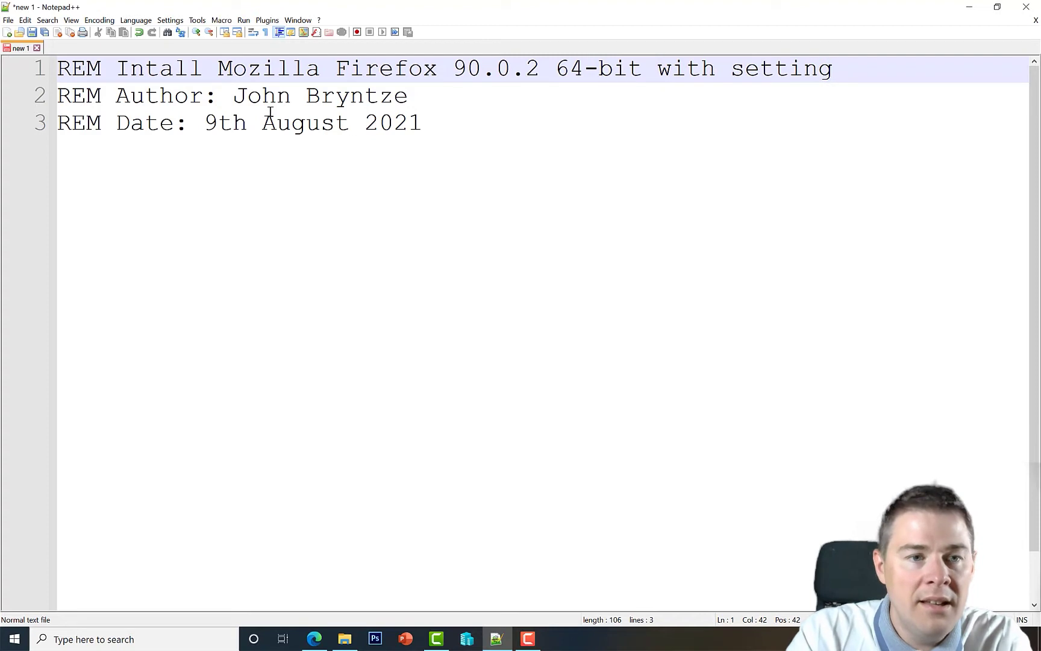
pyautogui.click(147, 67)
pyautogui.write('s')
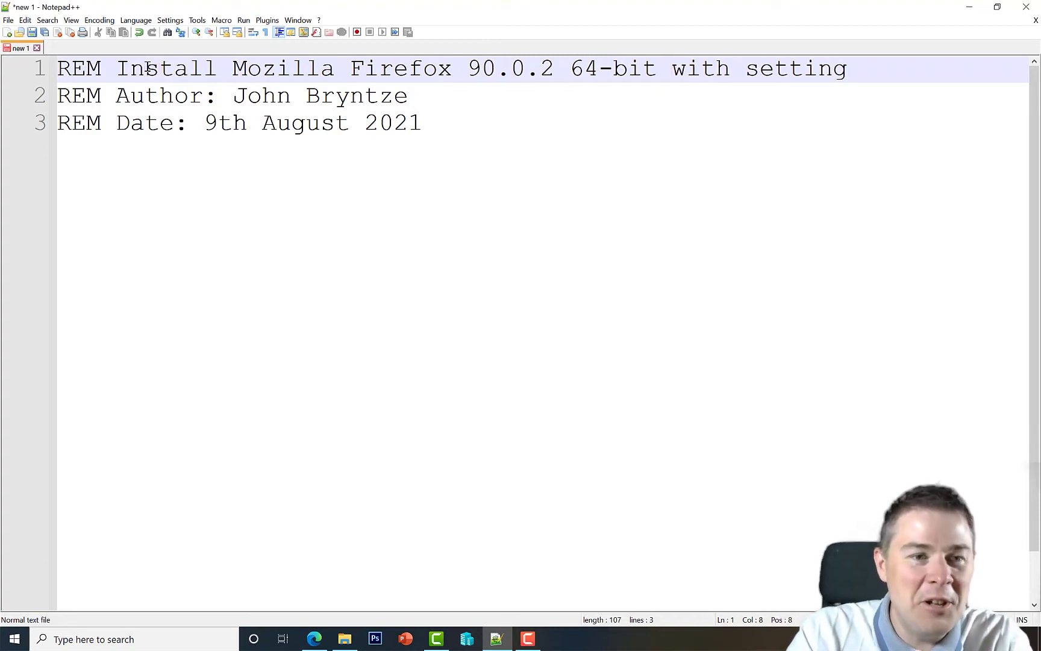
pyautogui.click(117, 68)
pyautogui.write('P')
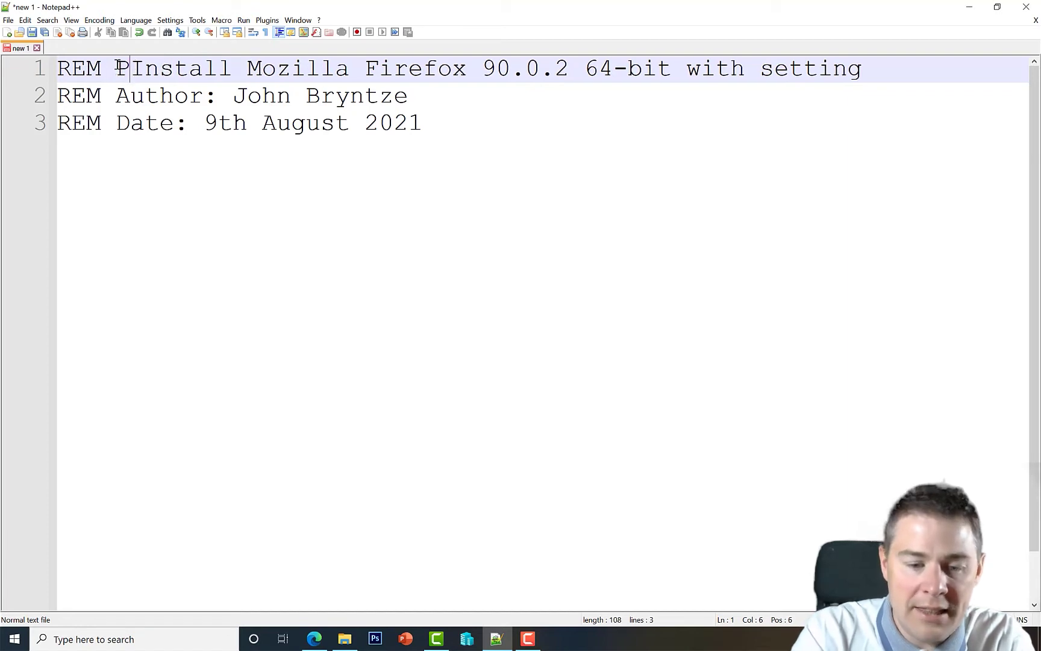
pyautogui.write('urpose:')
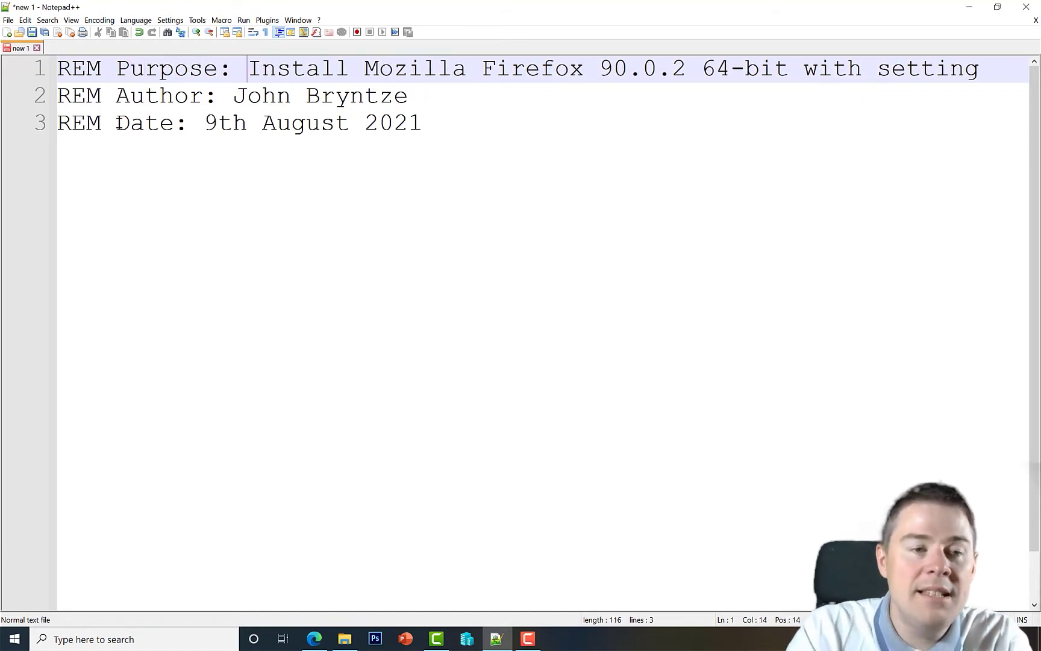
pyautogui.moveTo(61, 69); pyautogui.dragTo(116, 120)
pyautogui.click(465, 129)
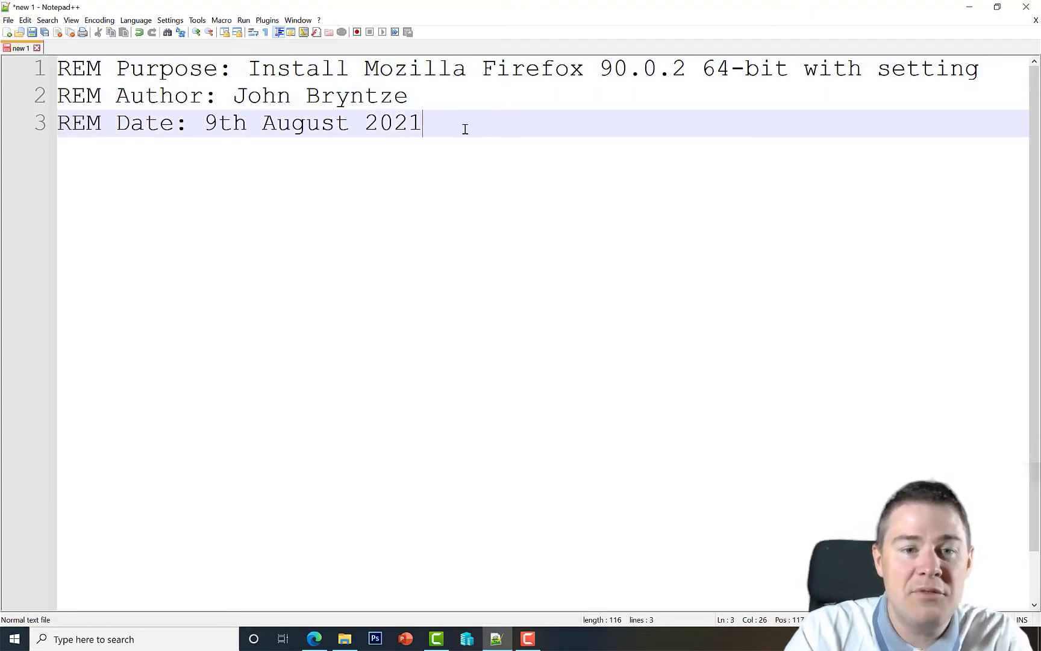
pyautogui.press('Return')
pyautogui.press('Return')
# Step: Add the comment line 'REM Install Firefox' below the header
pyautogui.write('REM')
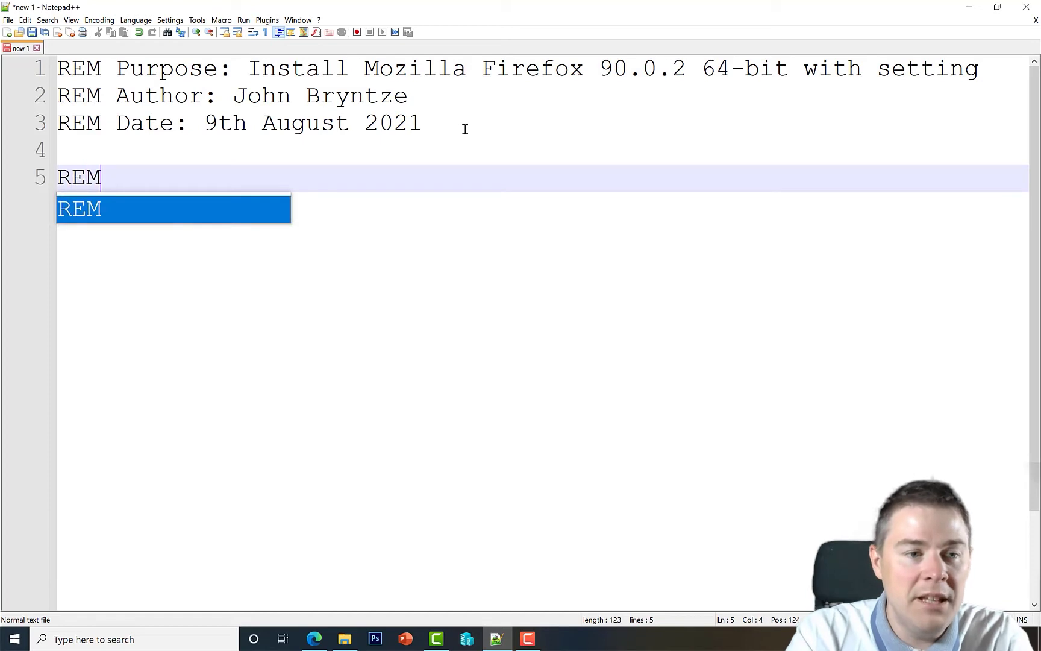
pyautogui.write(' Install Firefox')
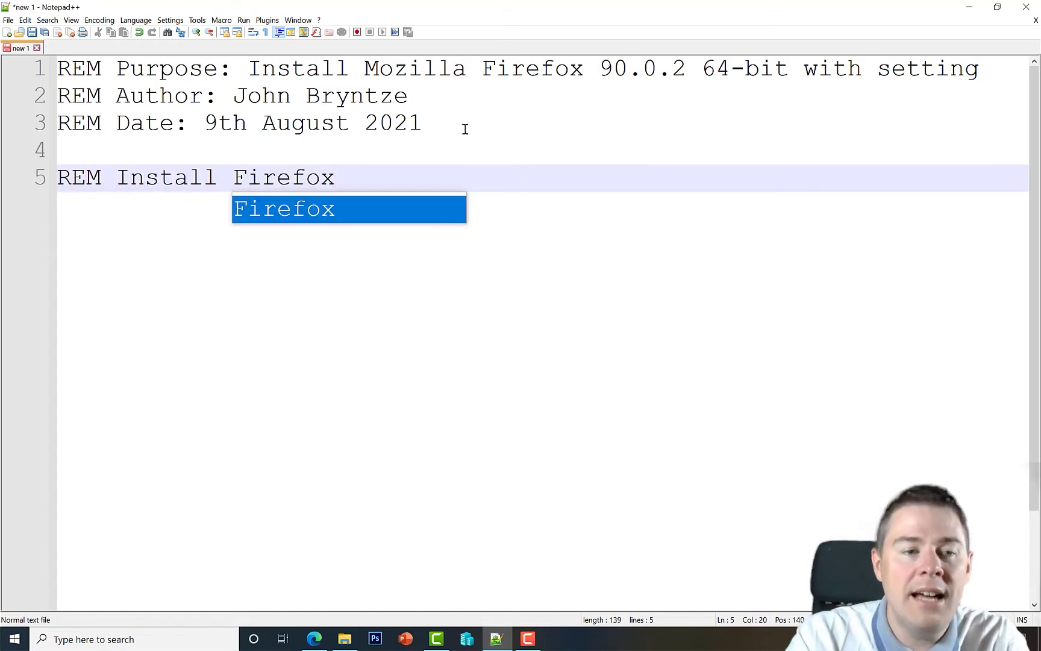
pyautogui.press('Escape')
pyautogui.press('Return')
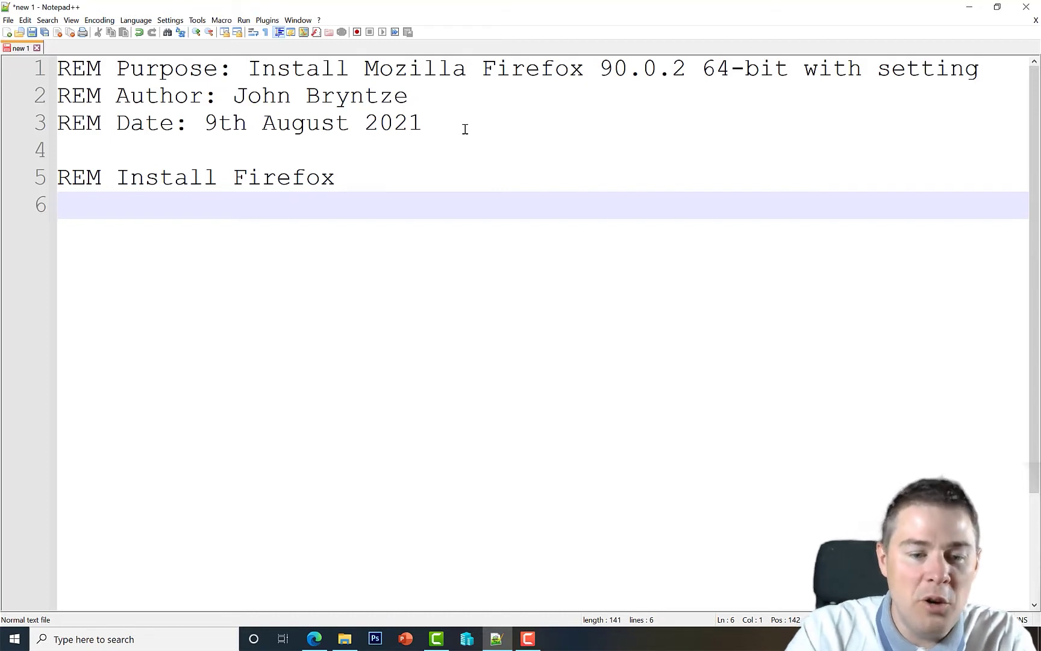
# Step: Copy the installer's file name Firefox Setup 90.0.2.exe from File Explorer and paste it onto line 6
pyautogui.click(346, 640)
pyautogui.click(288, 292)
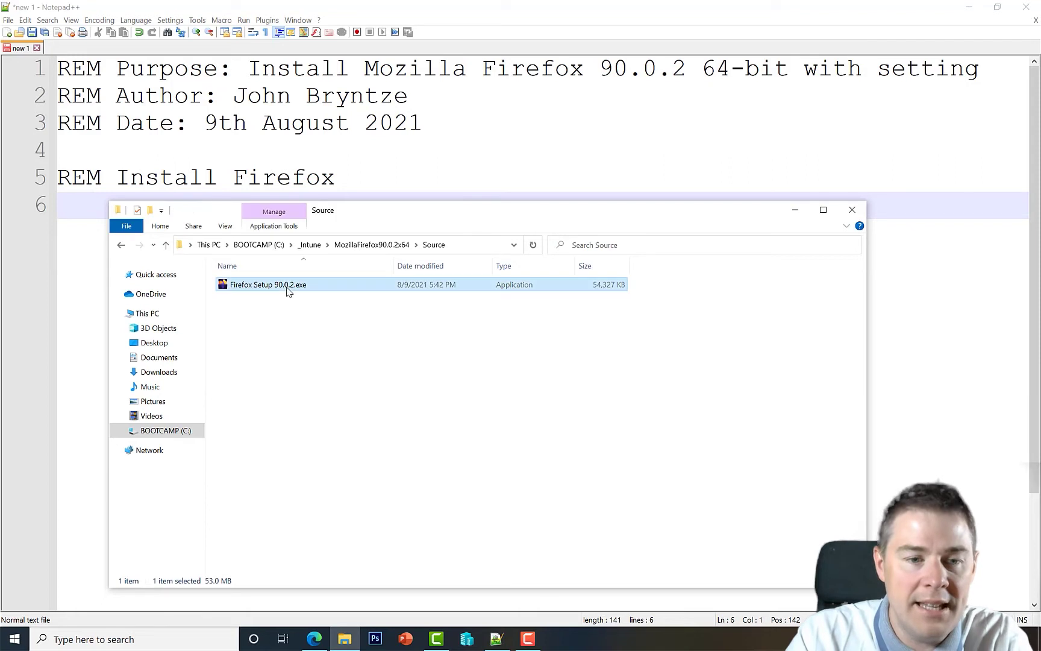
pyautogui.press('F2')
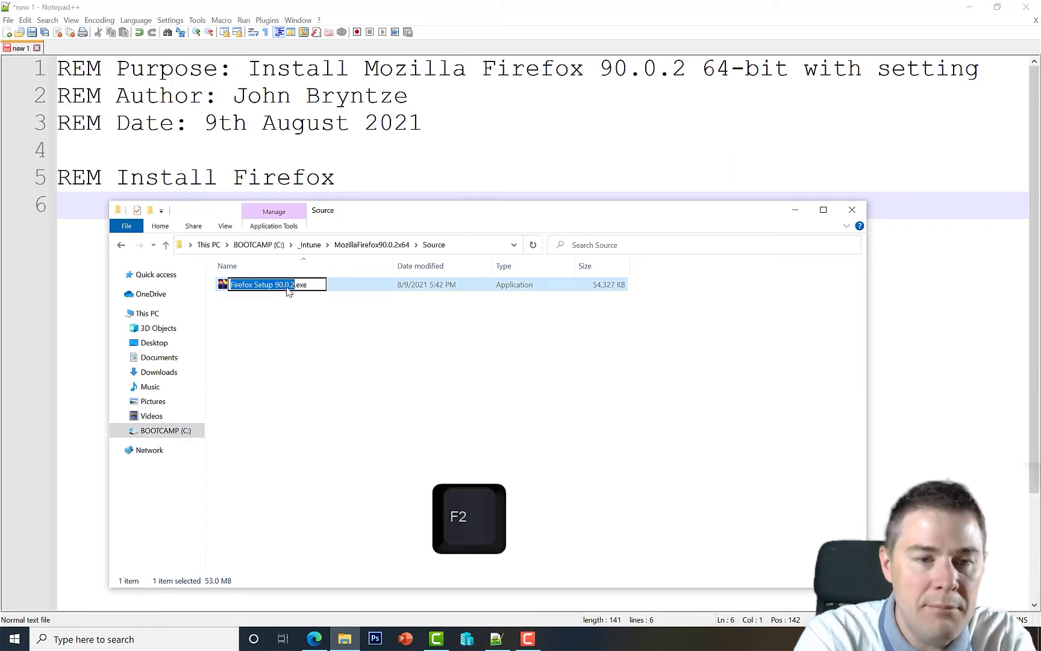
pyautogui.hotkey('ctrl', 'a')
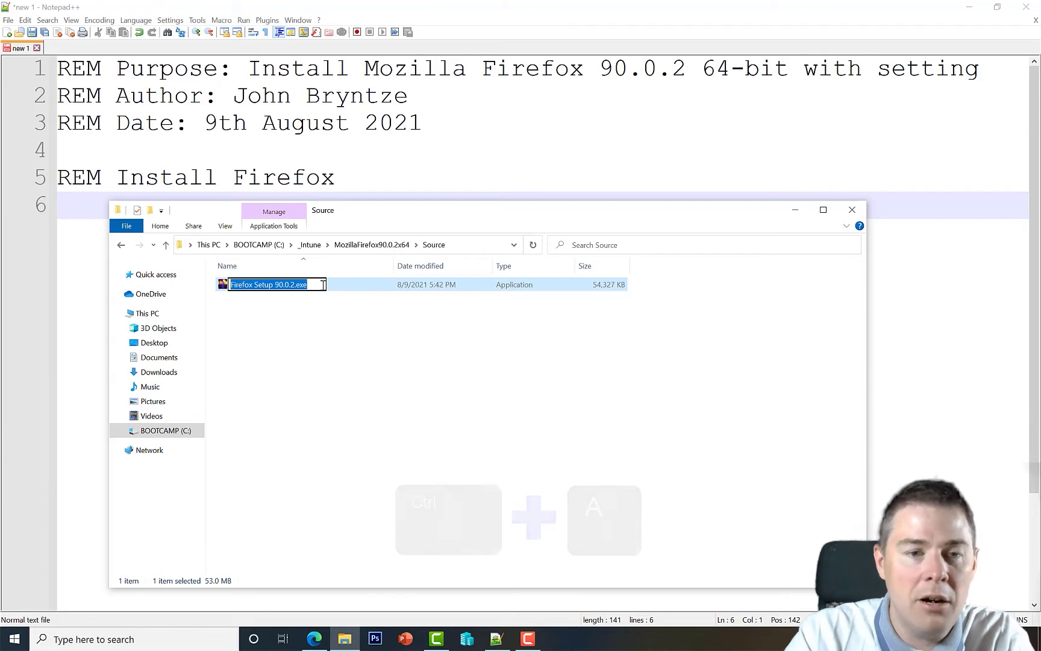
pyautogui.hotkey('ctrl', 'c')
pyautogui.click(365, 179)
pyautogui.click(242, 203)
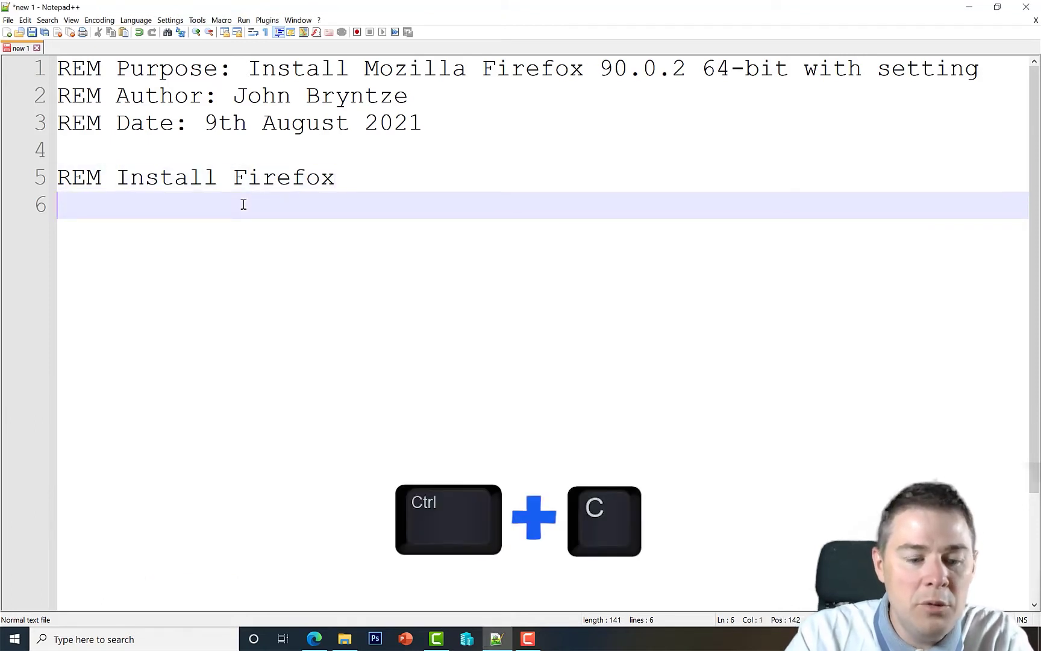
pyautogui.hotkey('ctrl', 'v')
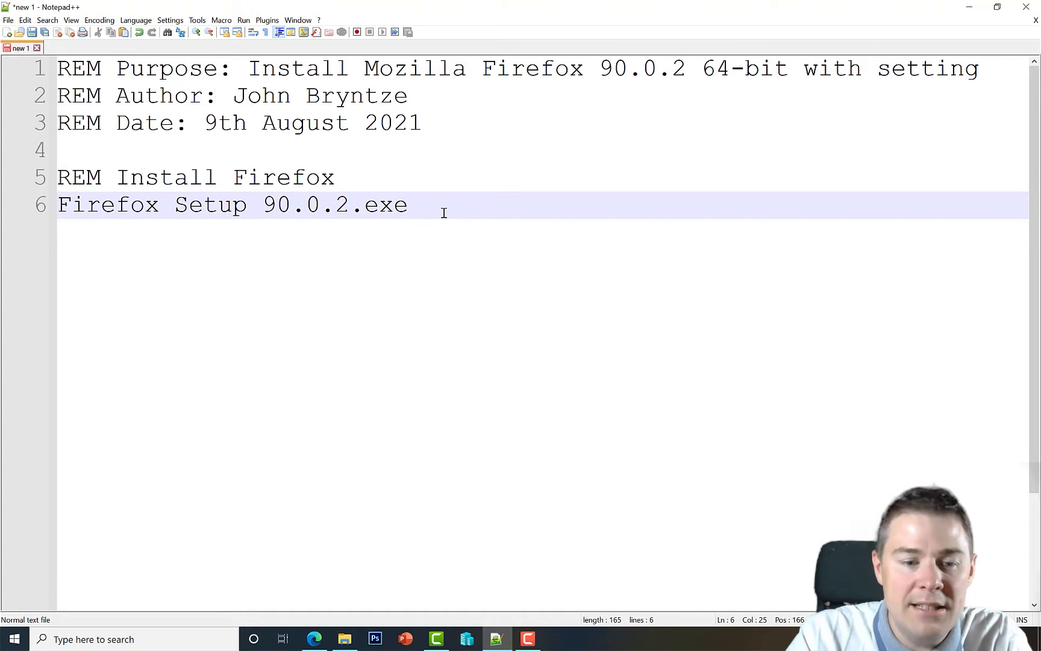
# Step: Find the /S silent switch in Mozilla's Full Installer Configuration docs and append /S after Firefox Setup 90.0.2.exe
pyautogui.click(316, 641)
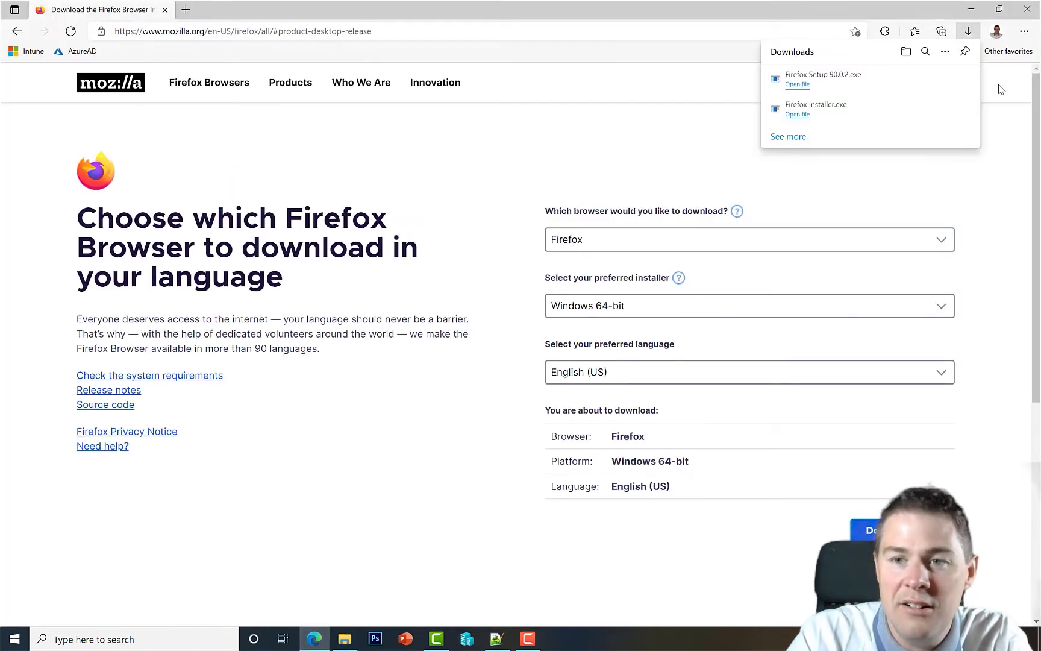
pyautogui.click(1005, 51)
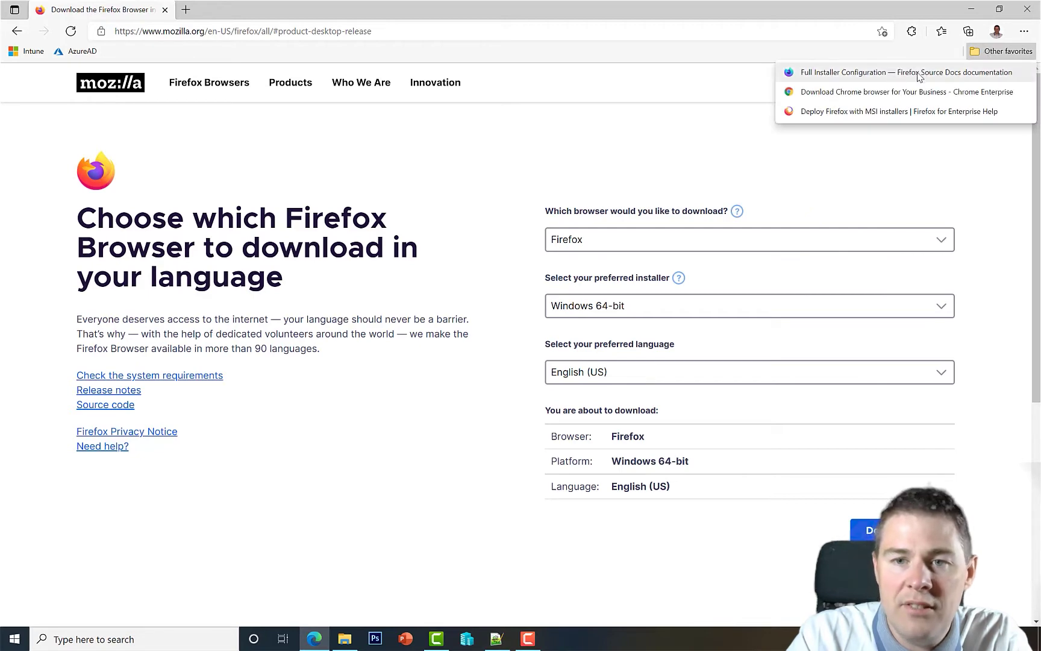
pyautogui.click(889, 73)
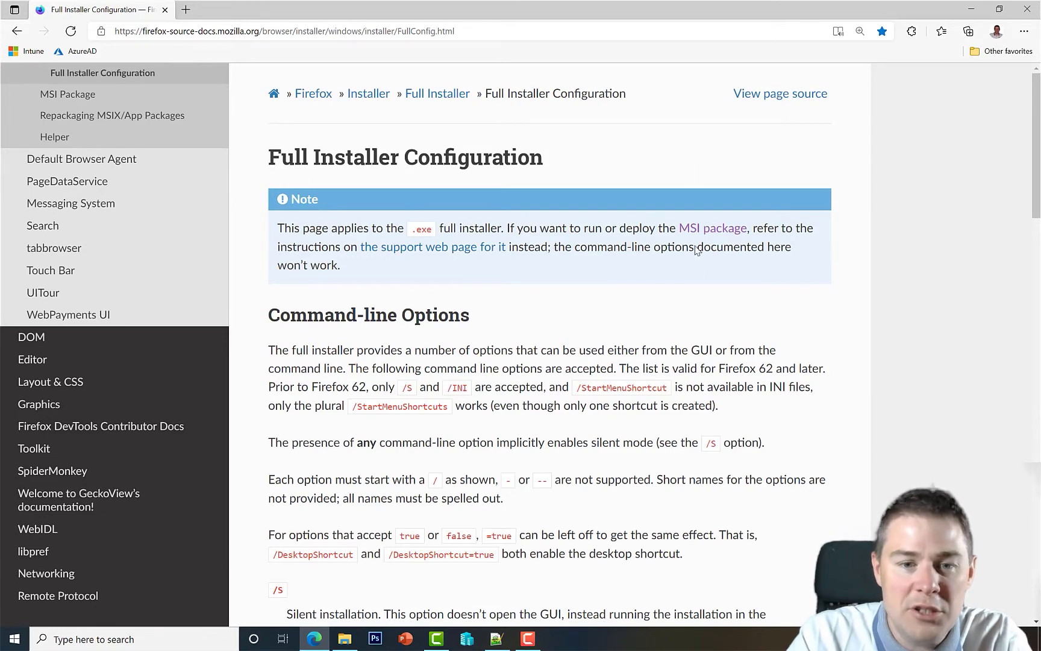
pyautogui.scroll(-3, 558, 314)
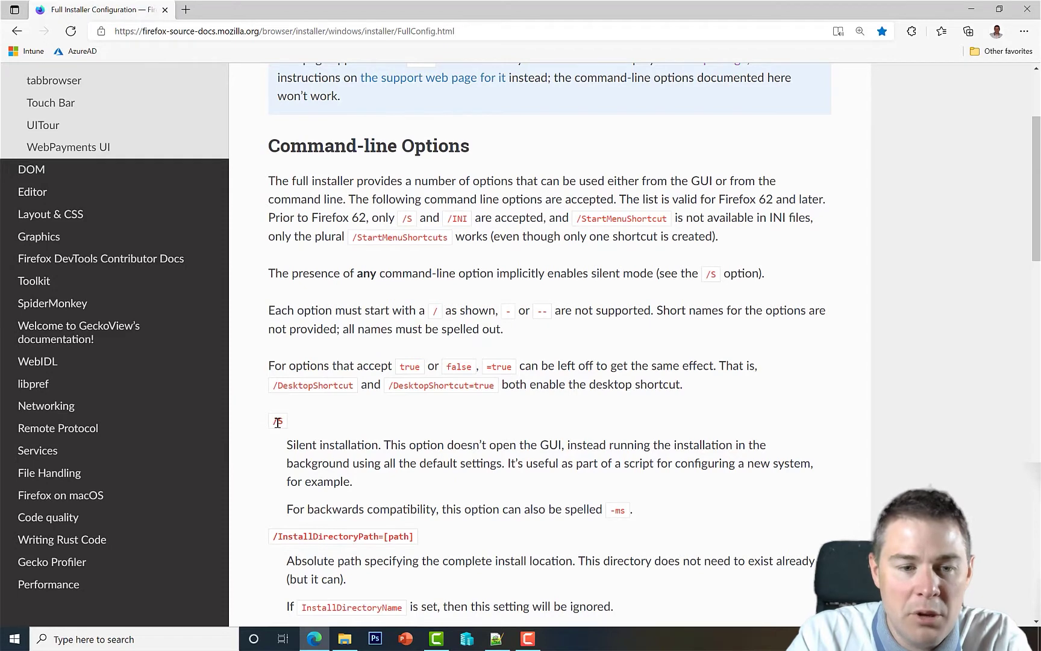
pyautogui.moveTo(273, 421); pyautogui.dragTo(284, 424)
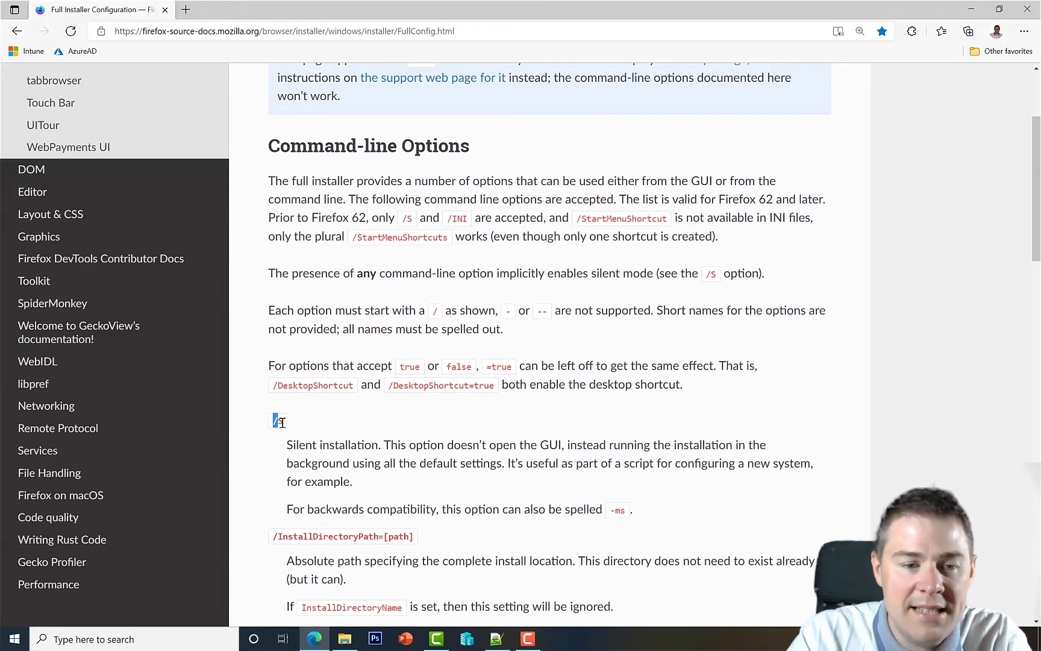
pyautogui.hotkey('ctrl', 'c')
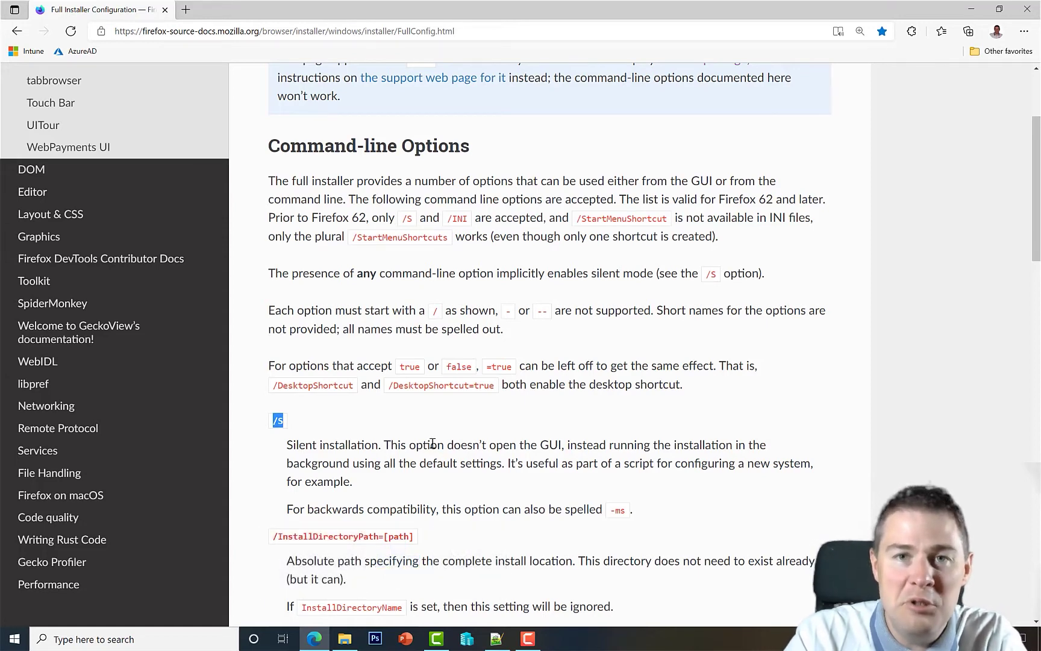
pyautogui.click(496, 639)
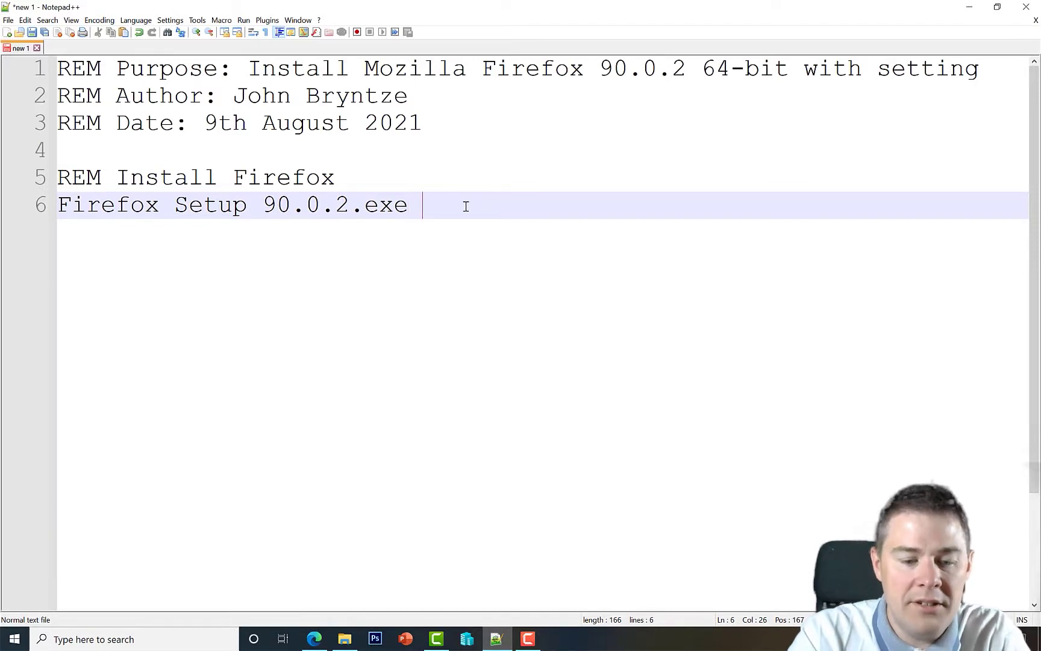
pyautogui.write('/S')
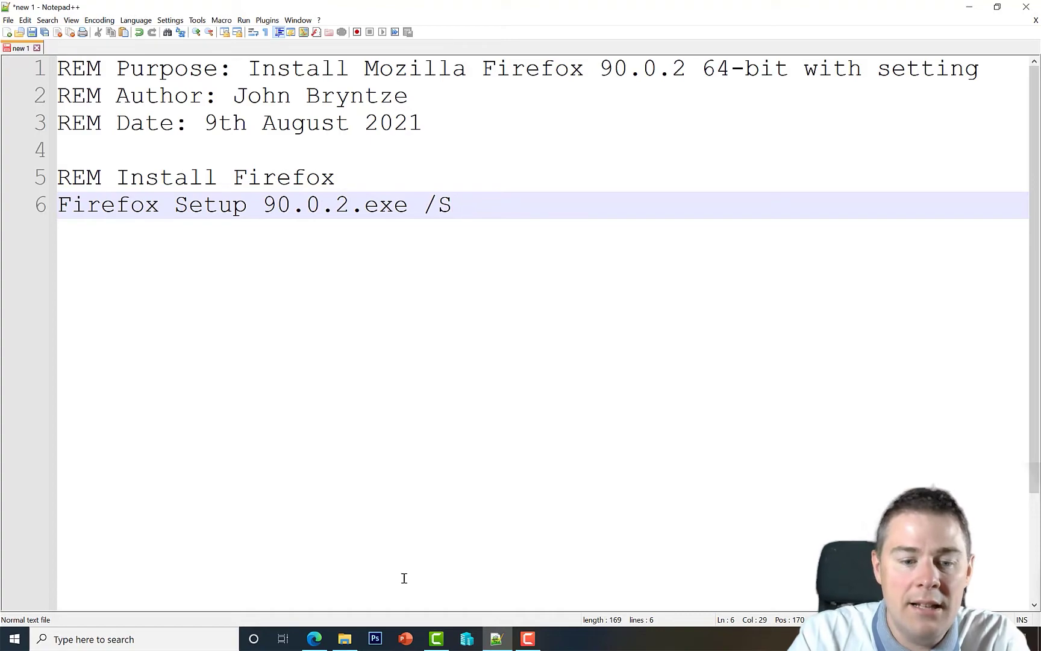
pyautogui.click(314, 639)
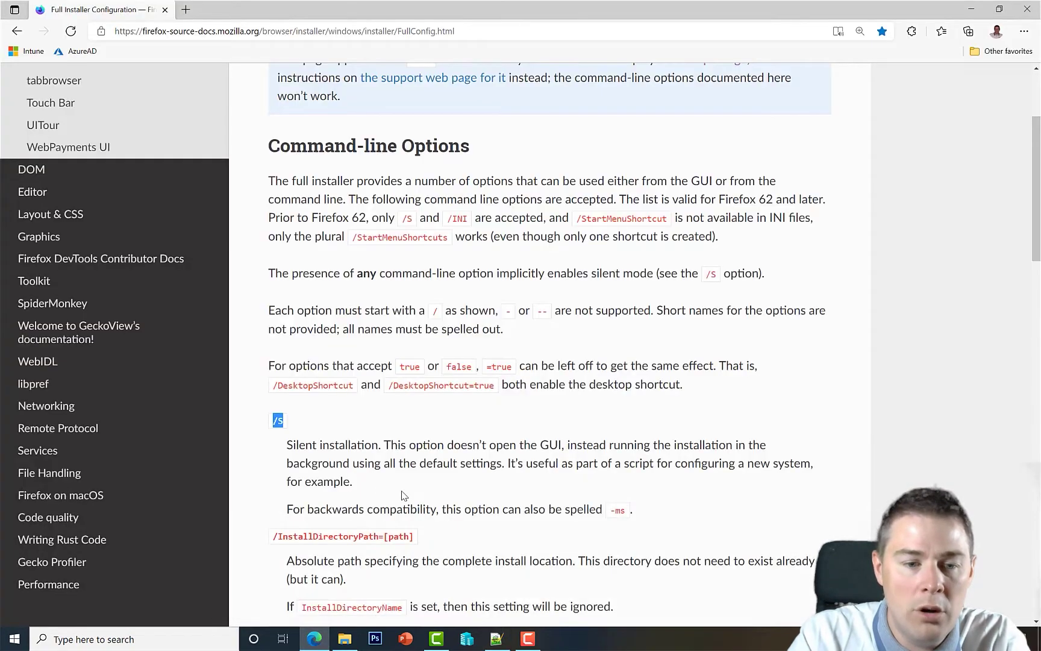
# Step: Copy the /DesktopShortcut={true,false} option from the installer docs, then return to Notepad++
pyautogui.scroll(-4, 331, 306)
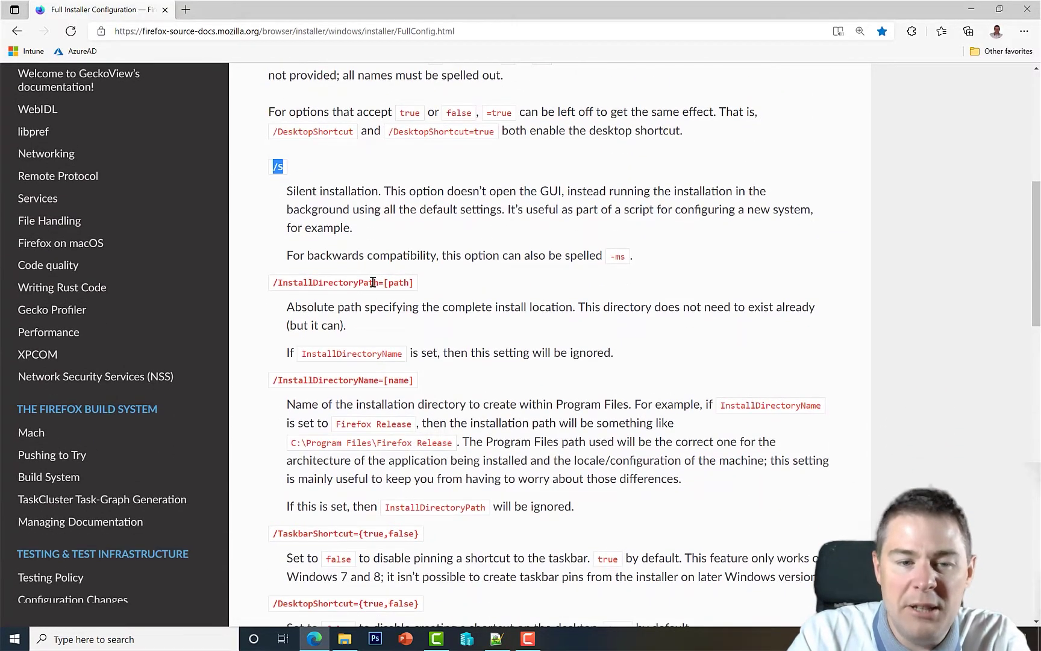
pyautogui.scroll(-3, 402, 352)
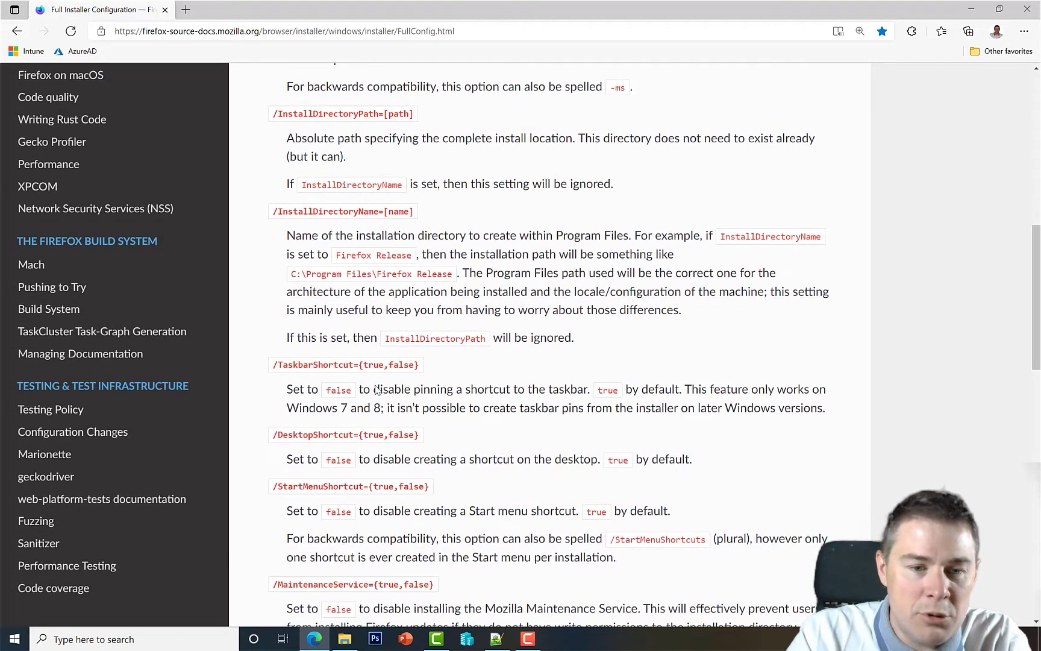
pyautogui.scroll(-2, 399, 405)
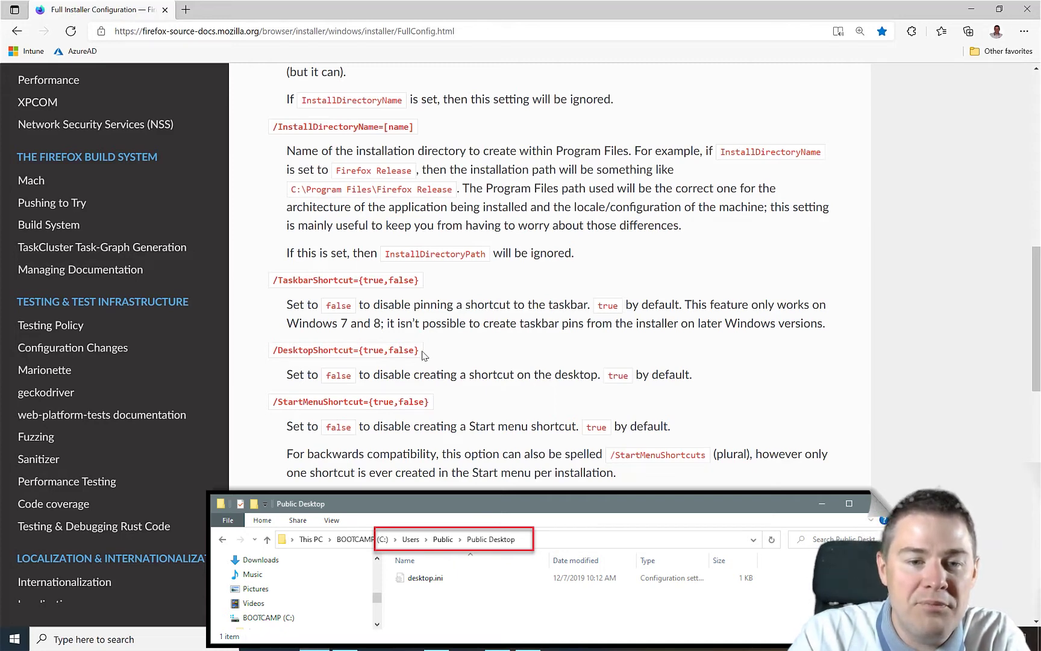
pyautogui.moveTo(420, 355); pyautogui.dragTo(263, 353)
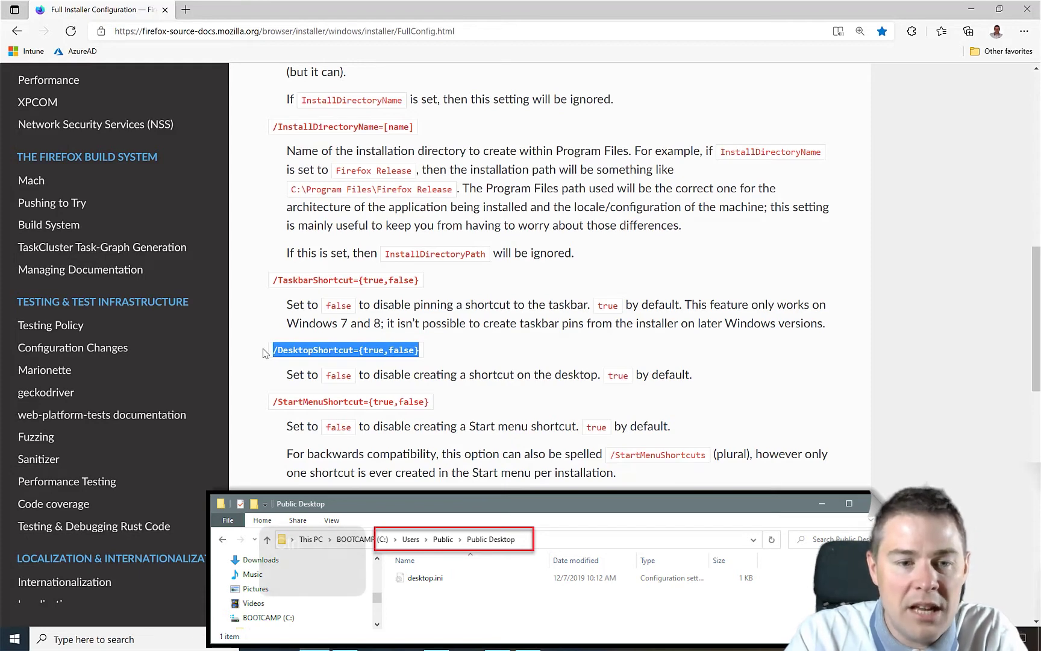
pyautogui.hotkey('ctrl', 'c')
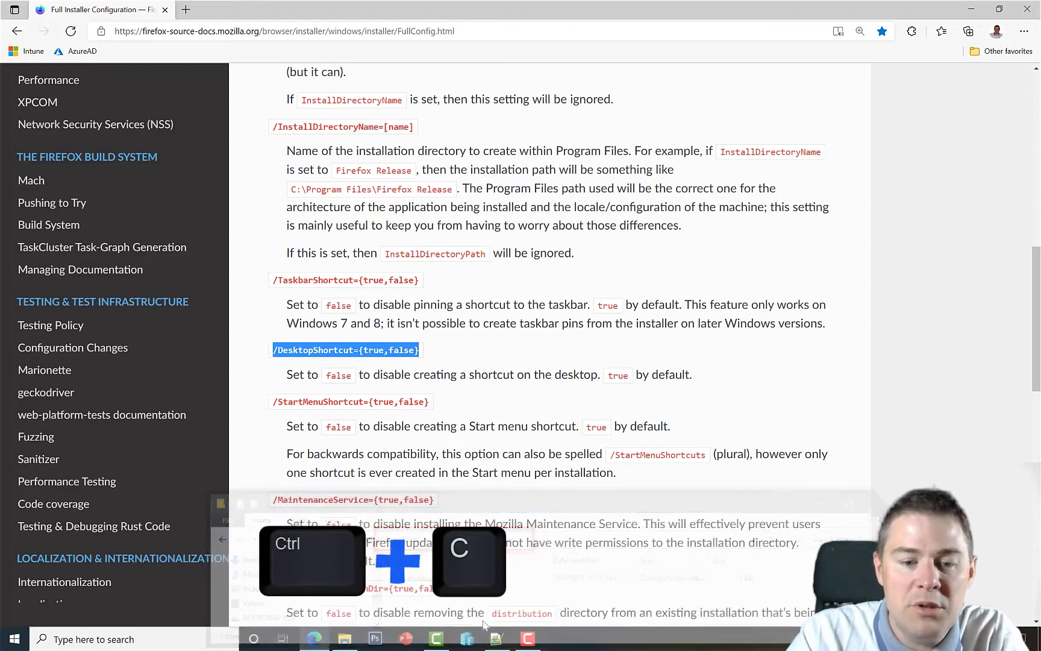
pyautogui.click(496, 639)
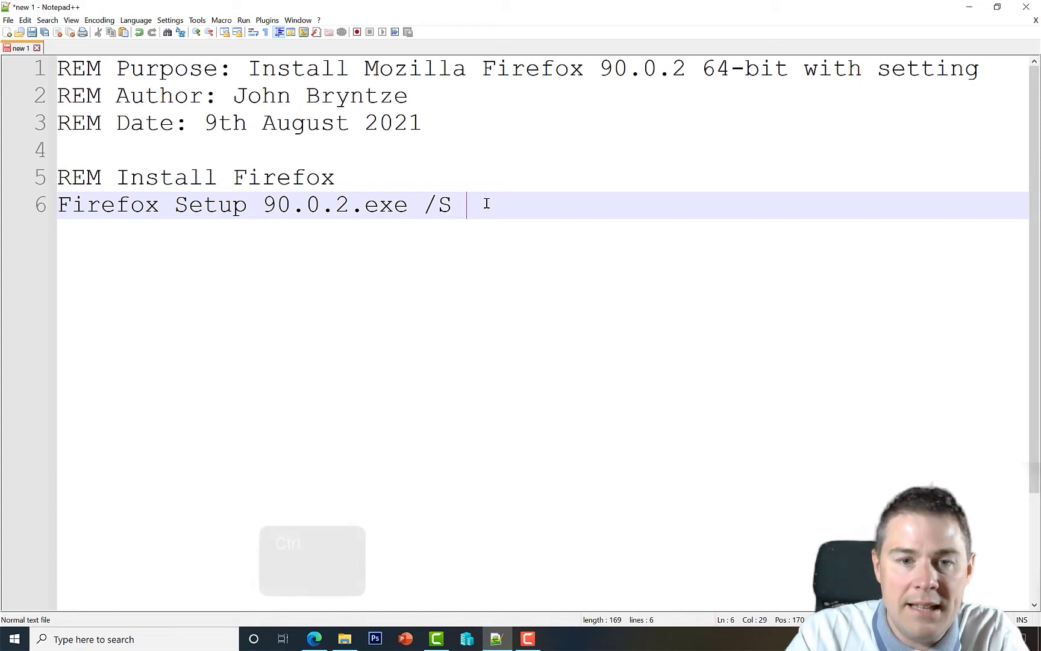
# Step: Paste the DesktopShortcut option after /S and trim it to /DesktopShortcut=false
pyautogui.hotkey('ctrl', 'v')
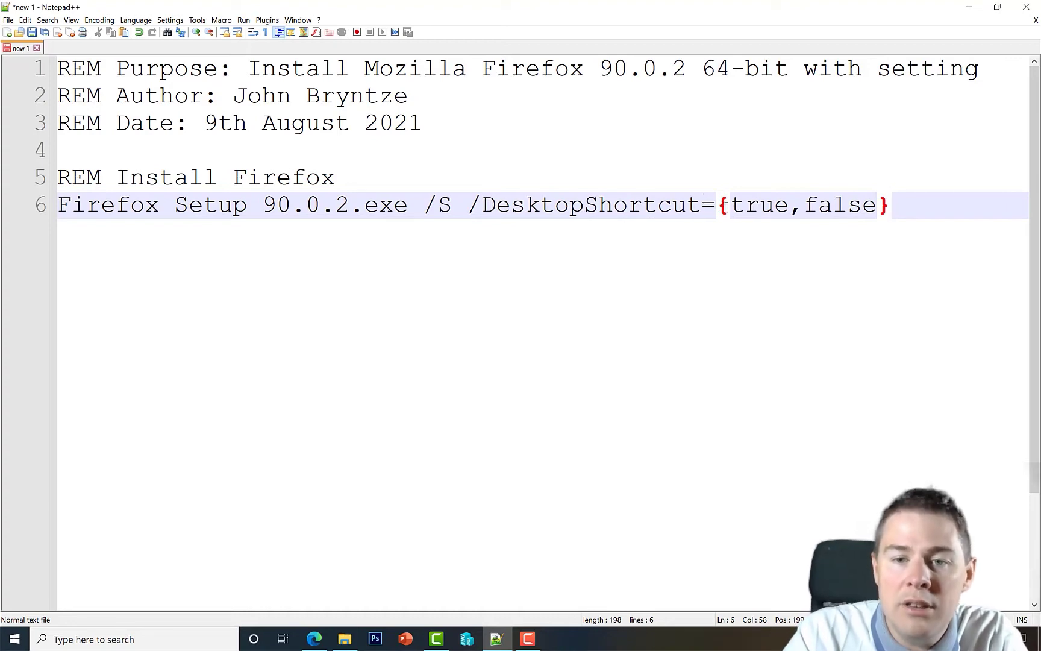
pyautogui.click(776, 205)
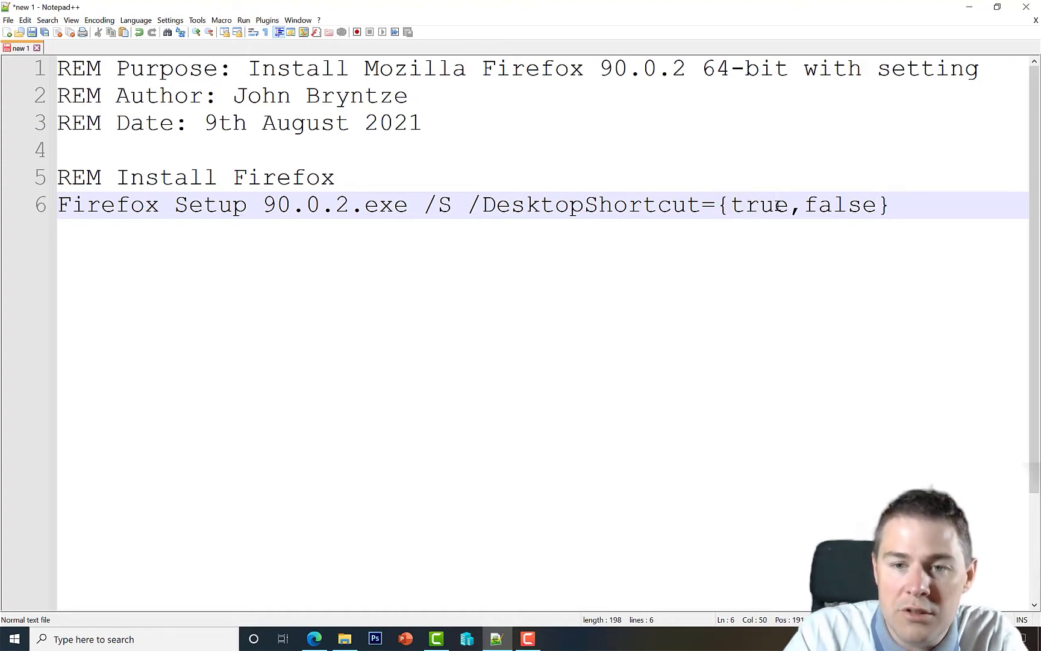
pyautogui.rightClick(796, 205)
pyautogui.click(803, 205)
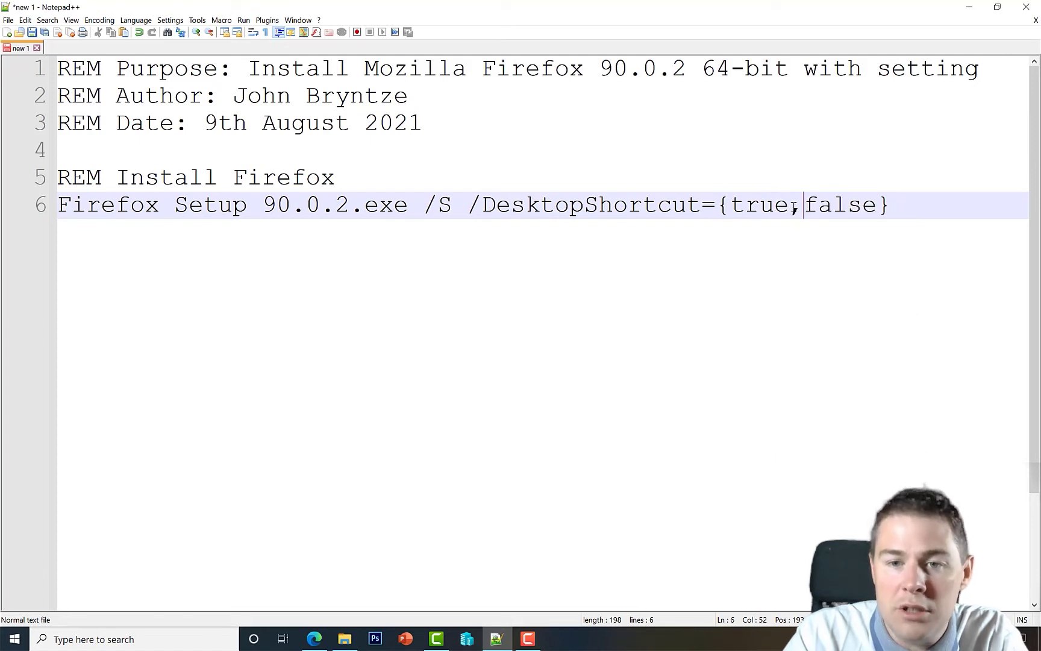
pyautogui.moveTo(804, 205); pyautogui.dragTo(725, 206)
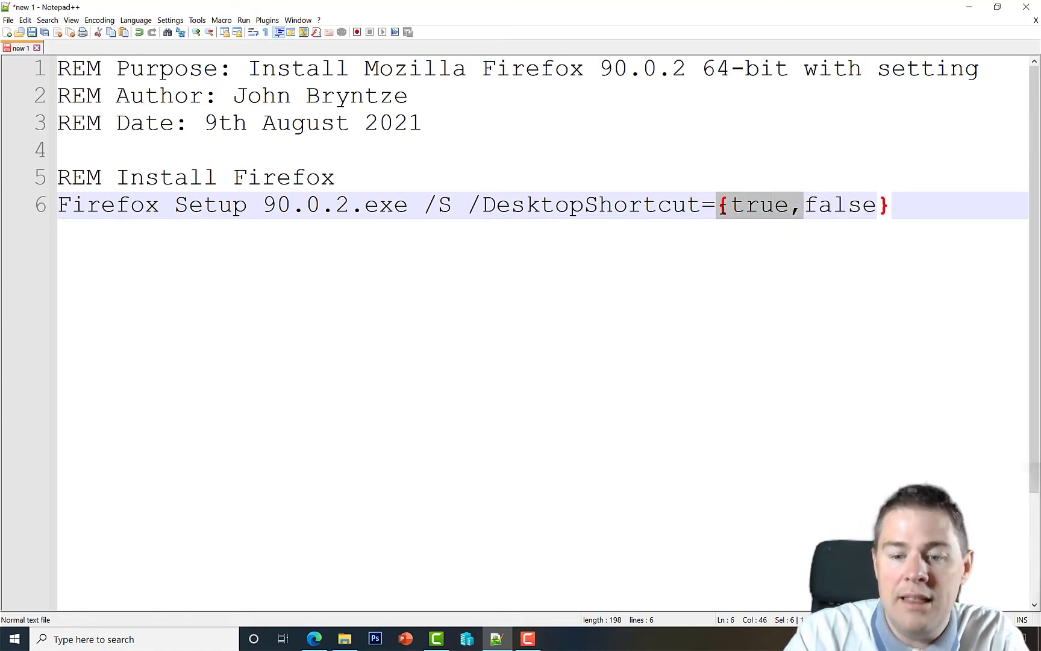
pyautogui.press('Delete')
pyautogui.press('Right')
pyautogui.press('Right')
pyautogui.press('Right')
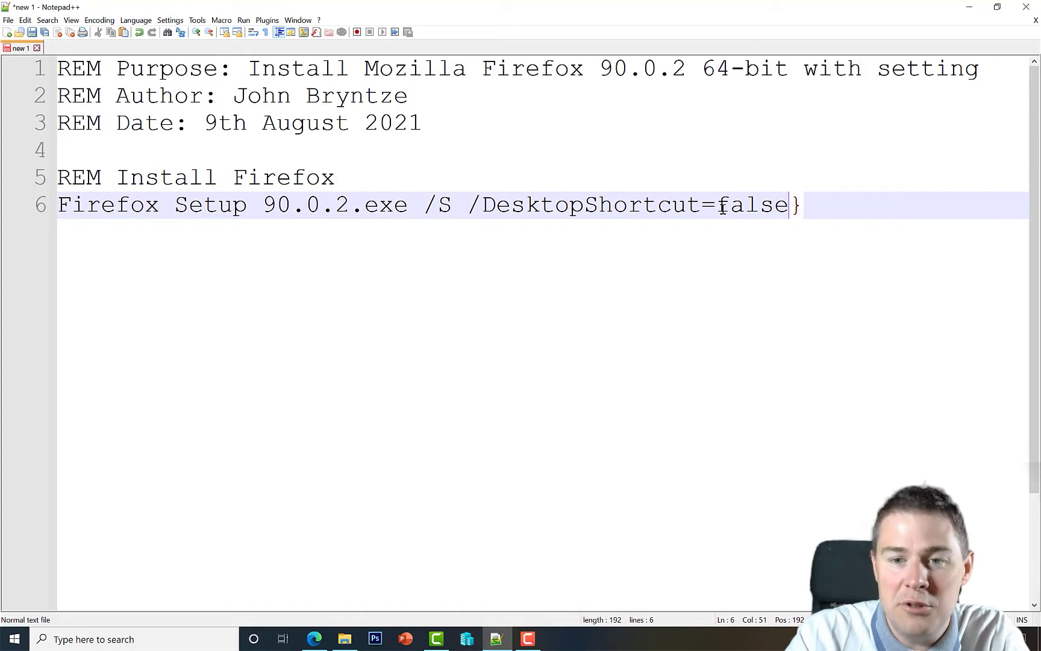
pyautogui.press('BackSpace')
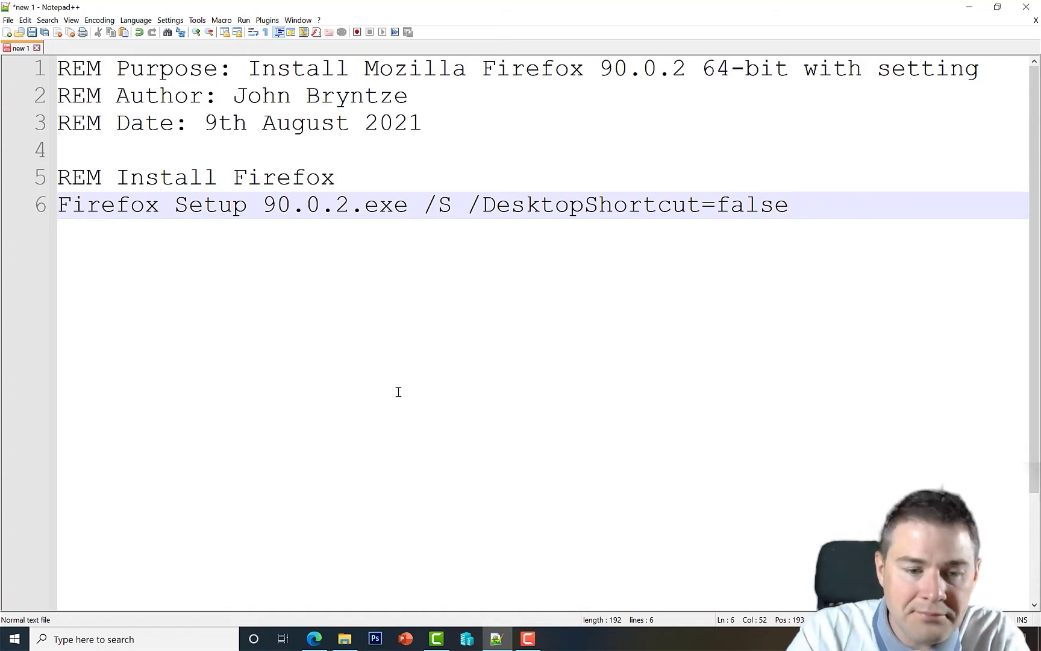
# Step: Copy the /PreventRebootRequired={true,false} option from the Firefox installer docs, then return to Notepad++
pyautogui.click(314, 639)
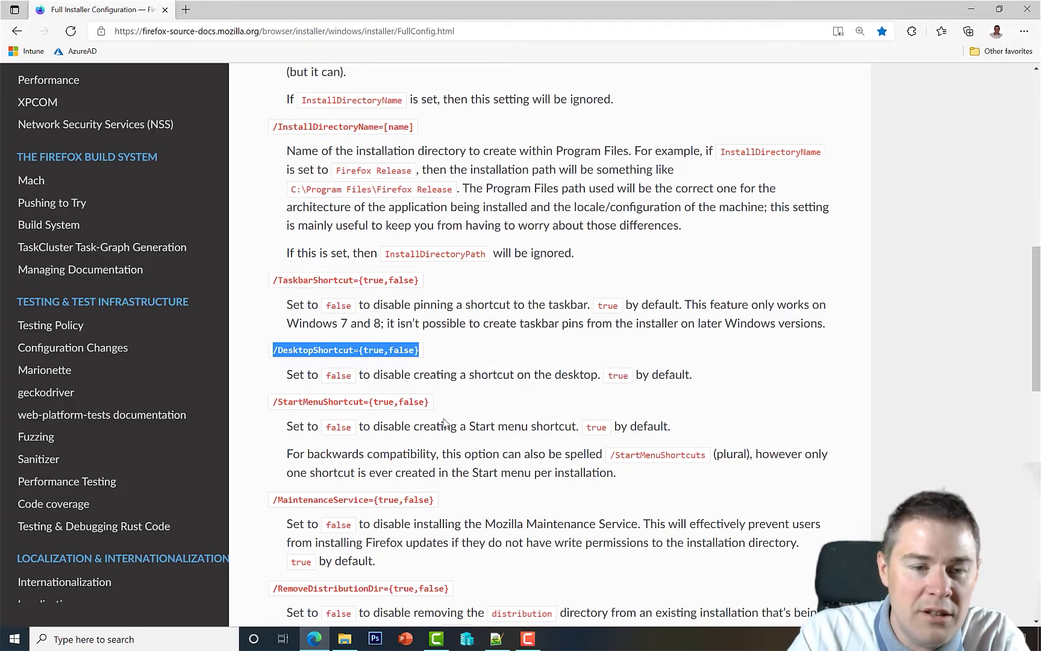
pyautogui.scroll(-5, 432, 452)
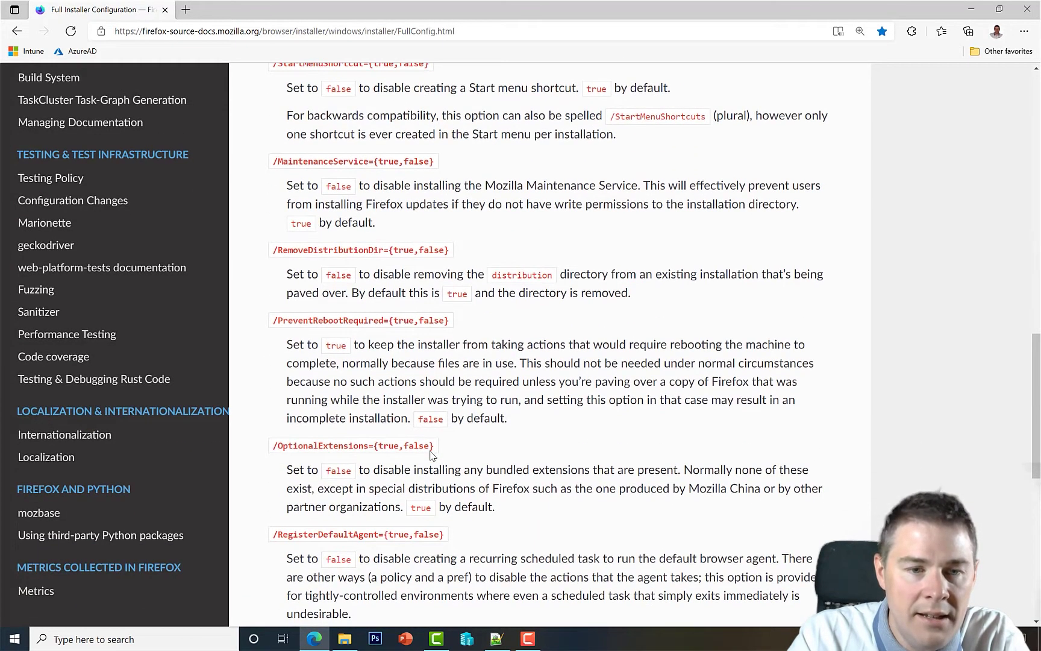
pyautogui.scroll(-1, 431, 452)
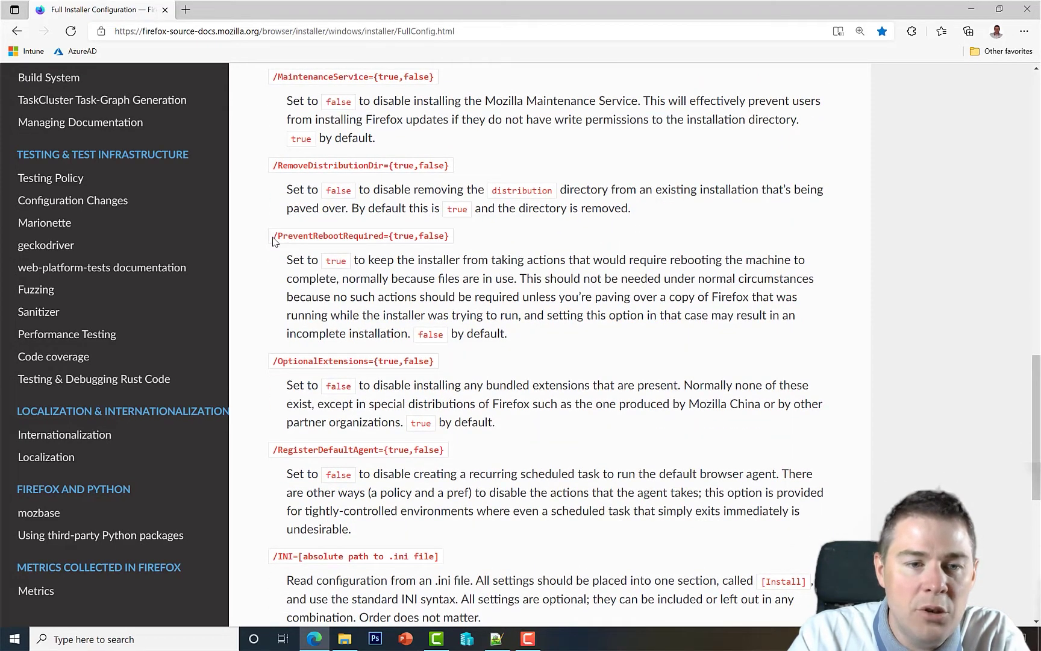
pyautogui.moveTo(272, 241); pyautogui.dragTo(451, 241)
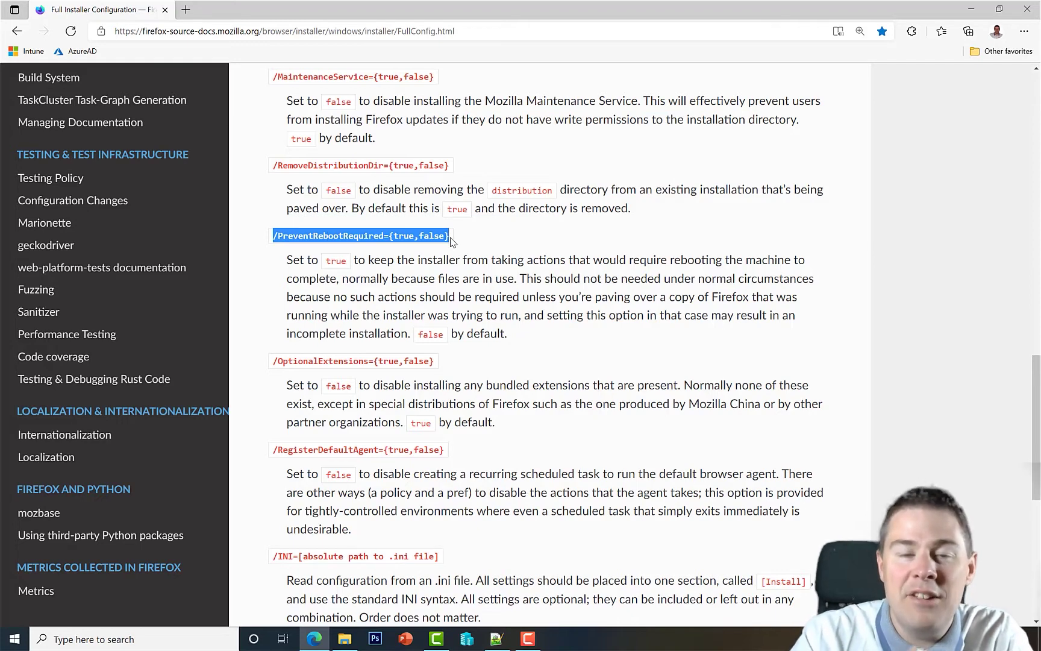
pyautogui.hotkey('ctrl', 'c')
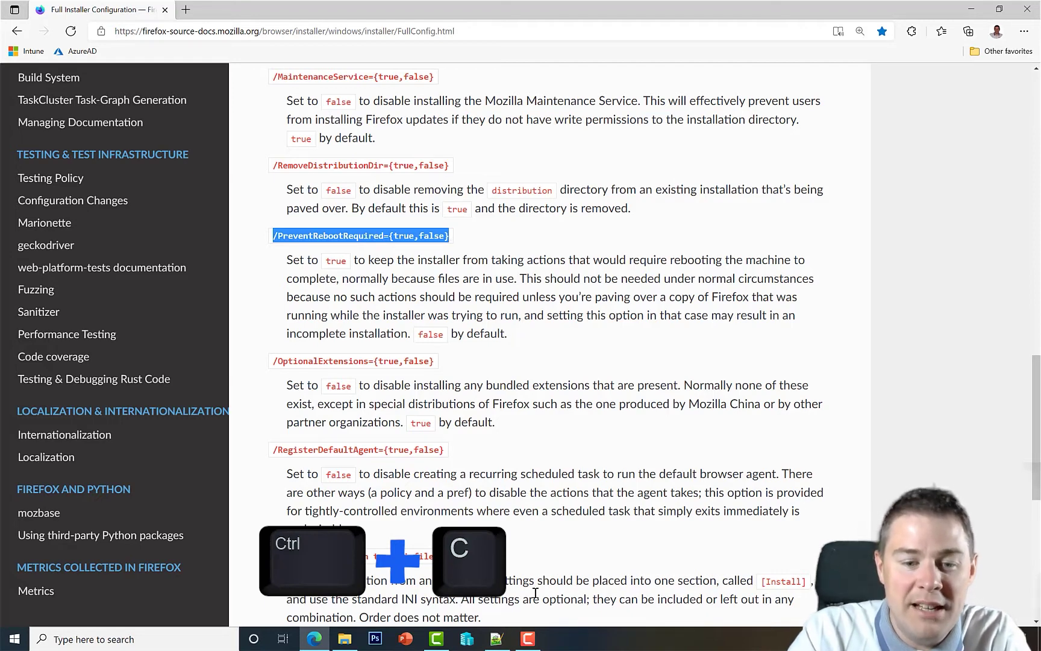
pyautogui.click(497, 643)
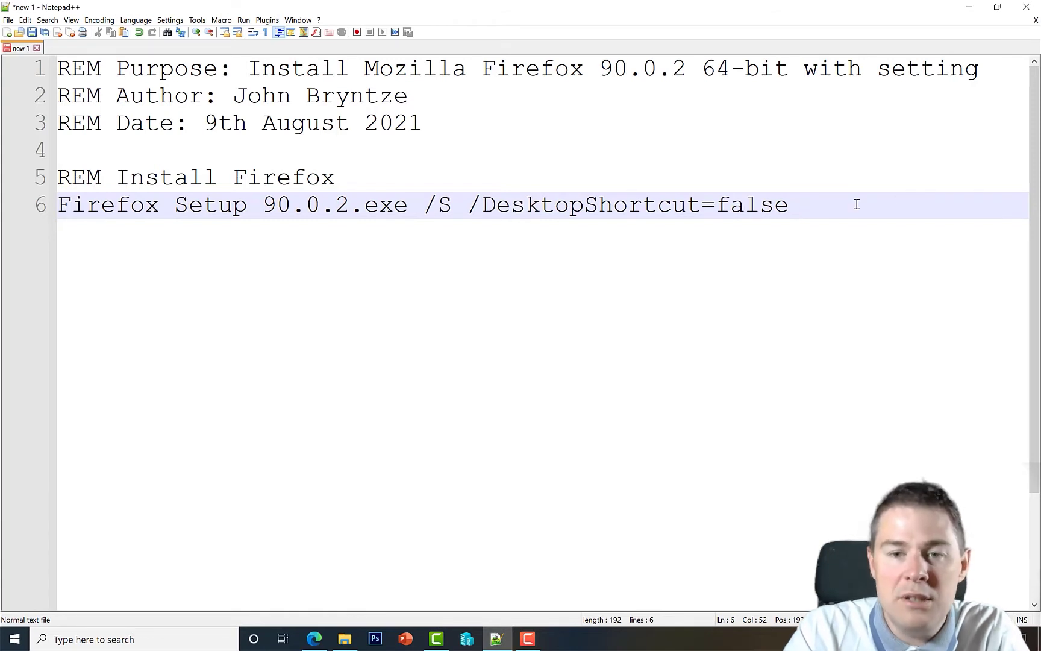
# Step: Paste the PreventRebootRequired option at the end of line 6 and trim it to /PreventRebootRequired=true
pyautogui.hotkey('ctrl', 'v')
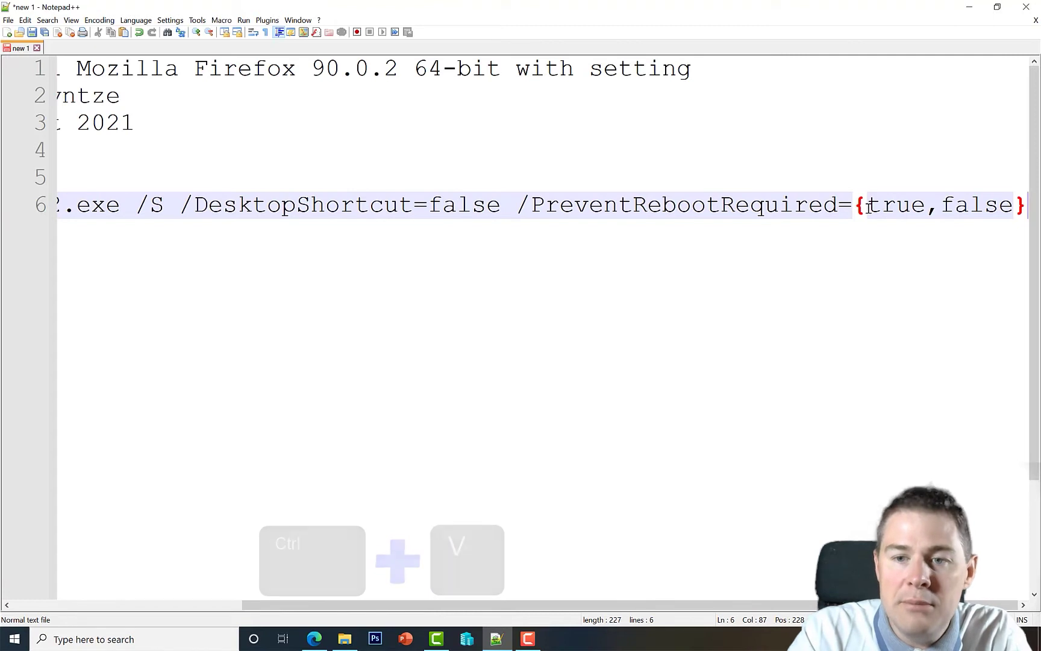
pyautogui.click(867, 206)
pyautogui.press('BackSpace')
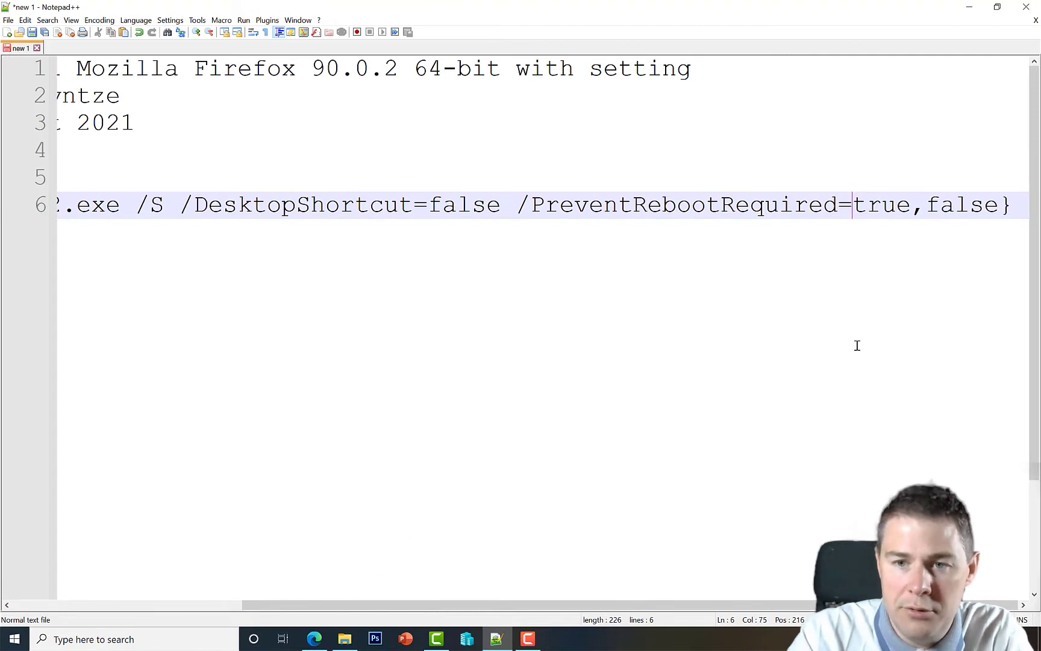
pyautogui.press('Right')
pyautogui.press('Right')
pyautogui.press('Right')
pyautogui.press('Right')
pyautogui.press('Right')
pyautogui.press('Right')
pyautogui.press('Right')
pyautogui.press('Right')
pyautogui.press('Right')
pyautogui.press('Right')
pyautogui.press('Right')
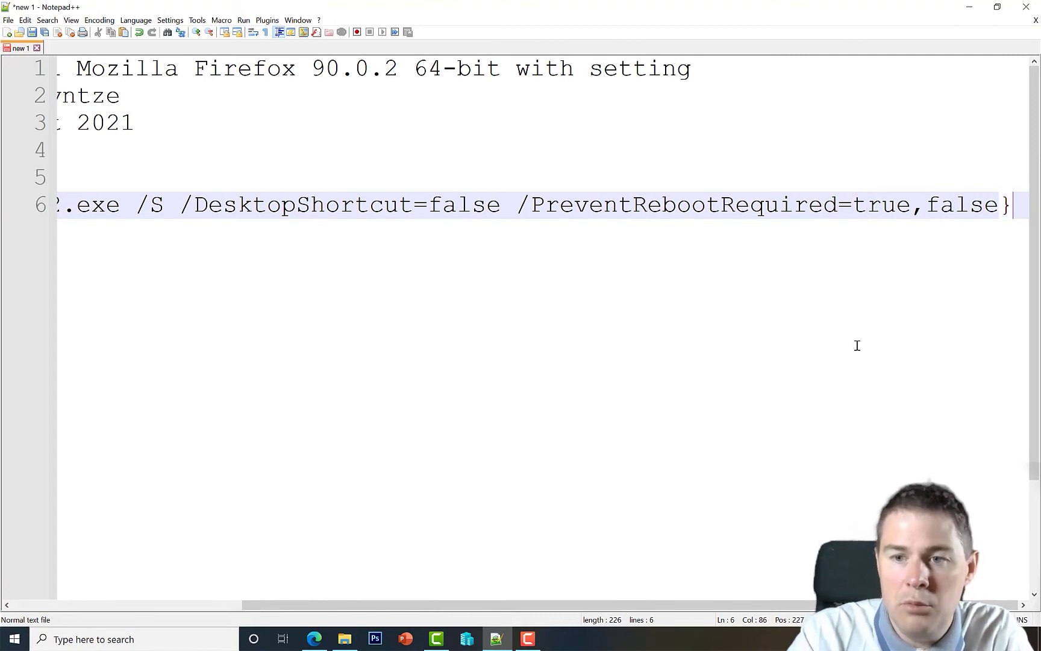
pyautogui.press('BackSpace')
pyautogui.press('BackSpace')
pyautogui.press('BackSpace')
pyautogui.press('BackSpace')
pyautogui.press('BackSpace')
pyautogui.press('BackSpace')
pyautogui.press('BackSpace')
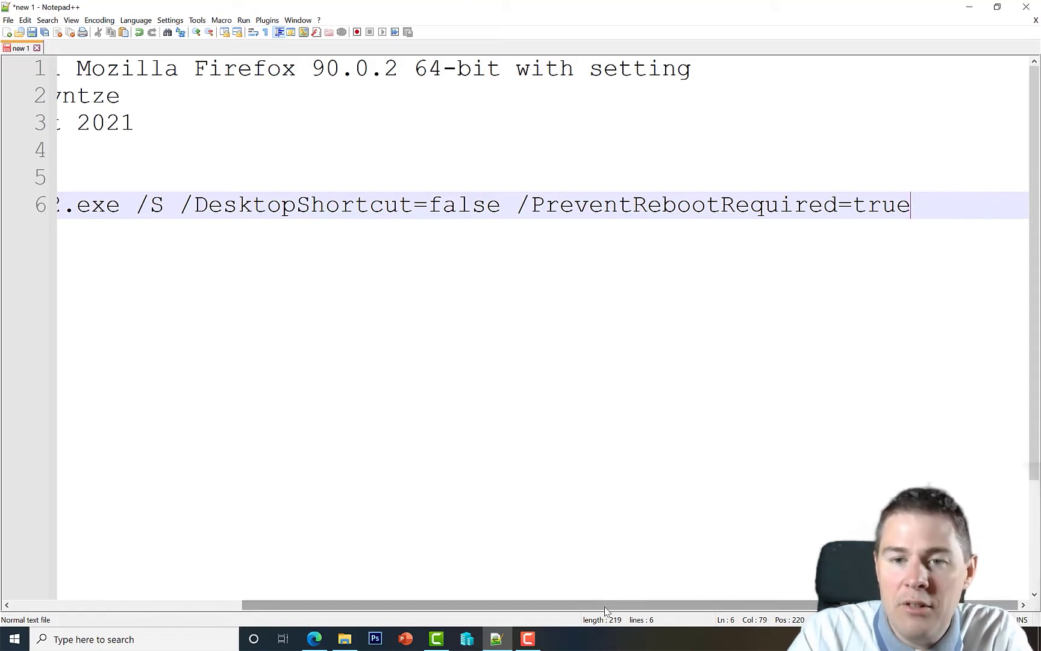
pyautogui.moveTo(606, 609); pyautogui.dragTo(339, 598)
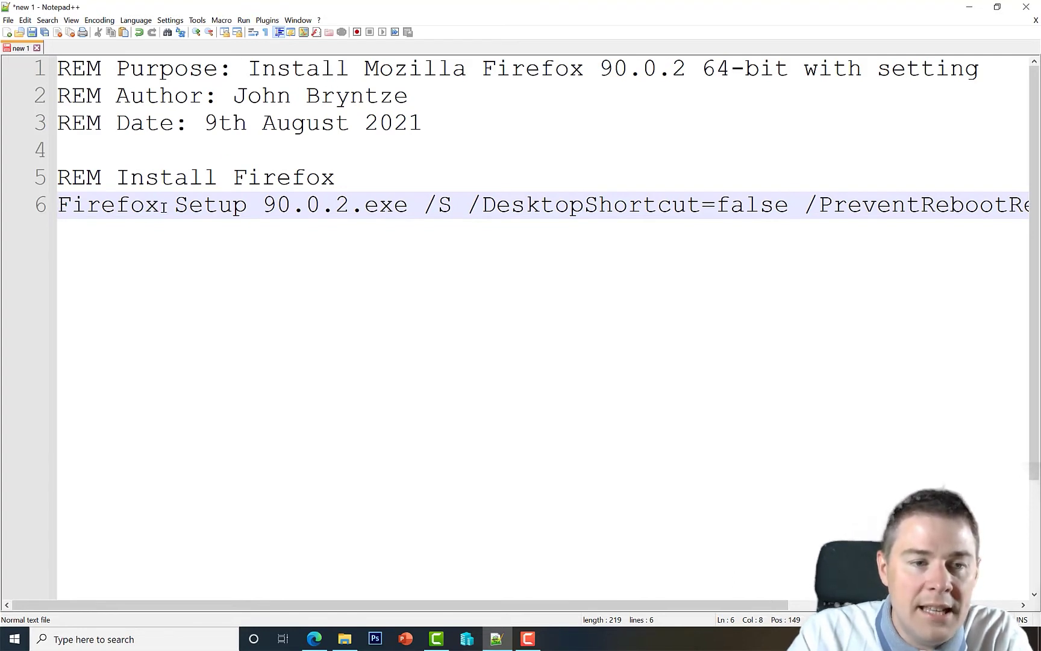
# Step: Wrap the installer name on line 6 in double quotes as "Firefox Setup 90.0.2.exe"
pyautogui.moveTo(162, 207); pyautogui.dragTo(179, 208)
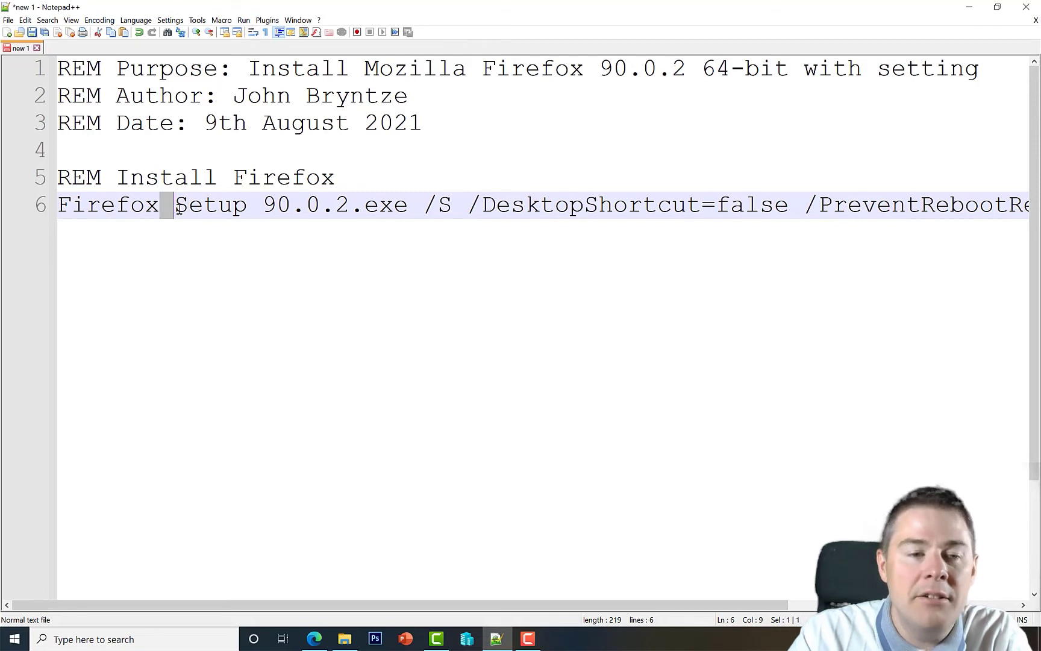
pyautogui.click(181, 206)
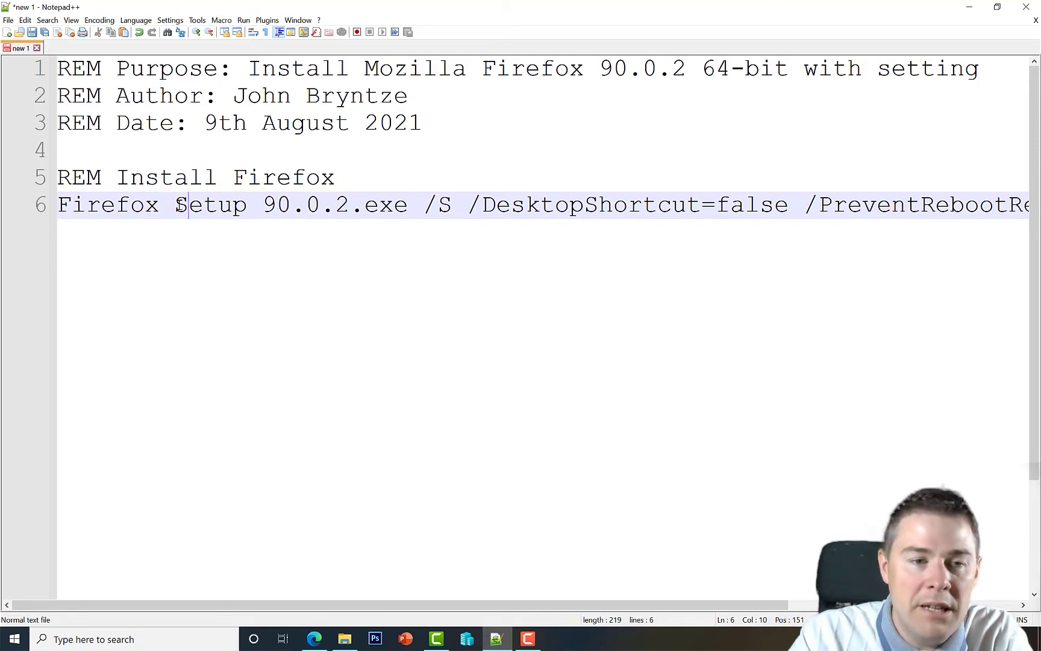
pyautogui.click(179, 206)
pyautogui.moveTo(155, 205); pyautogui.dragTo(58, 205)
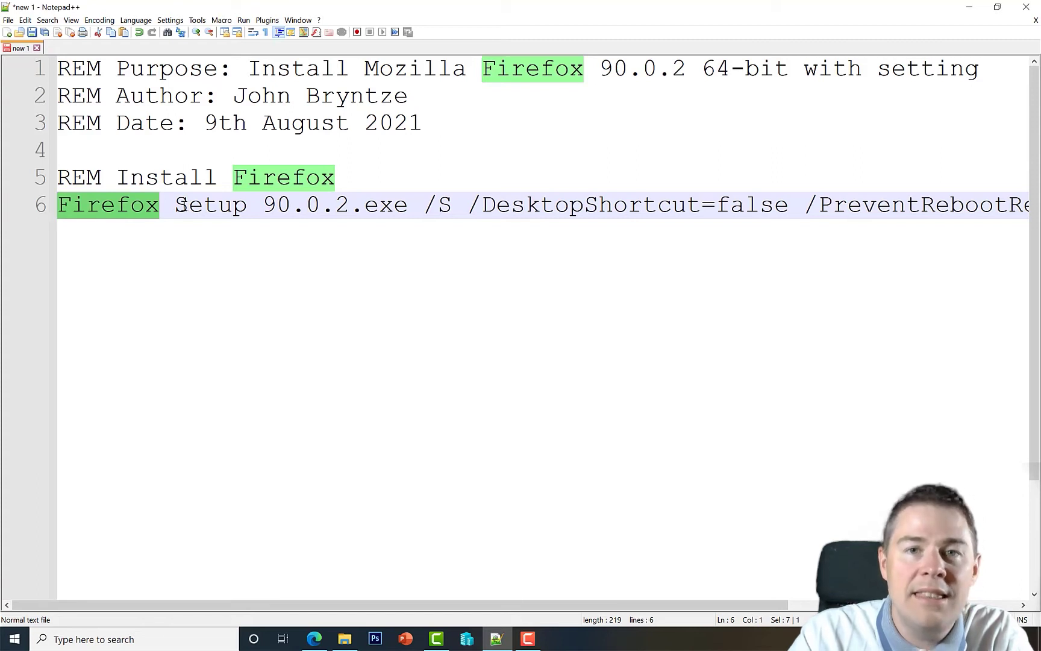
pyautogui.moveTo(181, 205); pyautogui.dragTo(240, 209)
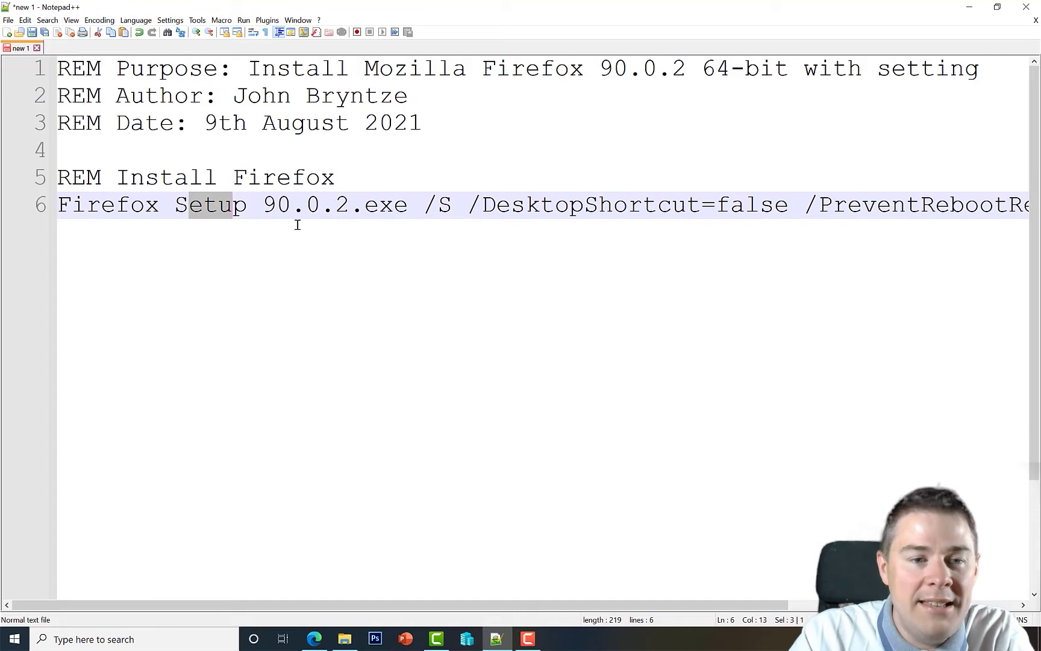
pyautogui.click(409, 211)
pyautogui.write('"')
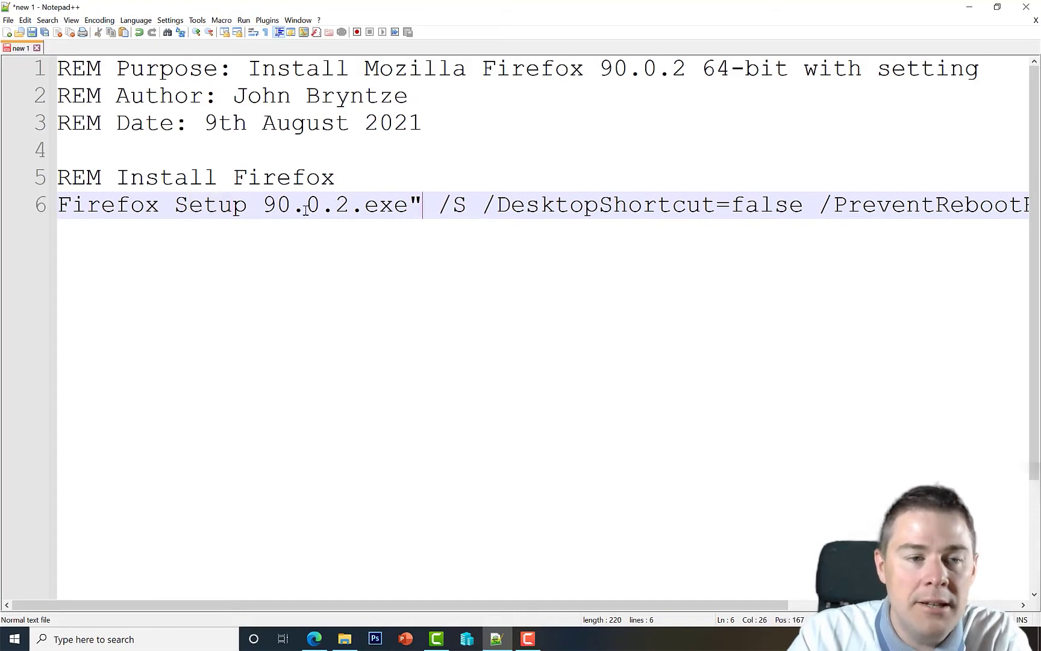
pyautogui.press('Home')
pyautogui.write('"')
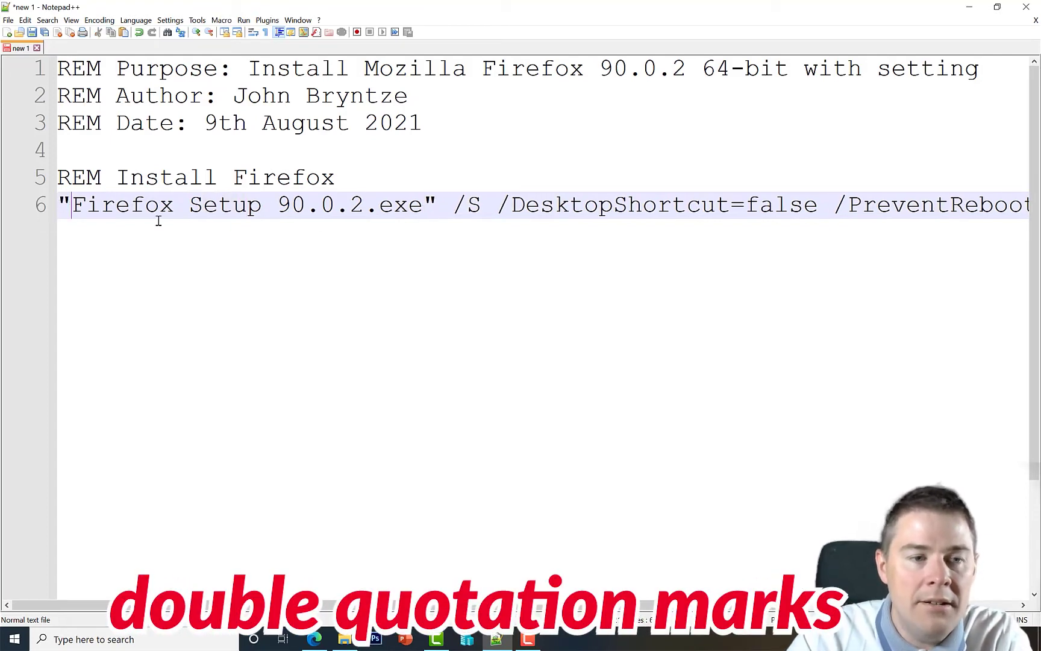
# Step: Start typing a C:\_it path before the quoted file name, then backspace part of it
pyautogui.moveTo(72, 205); pyautogui.dragTo(449, 205)
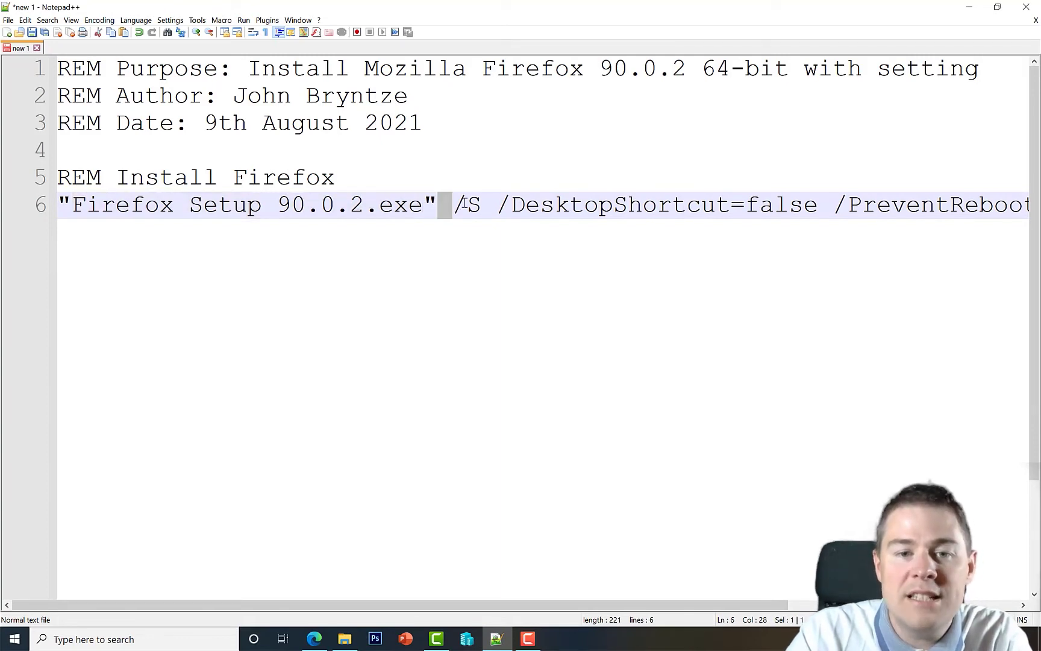
pyautogui.click(398, 205)
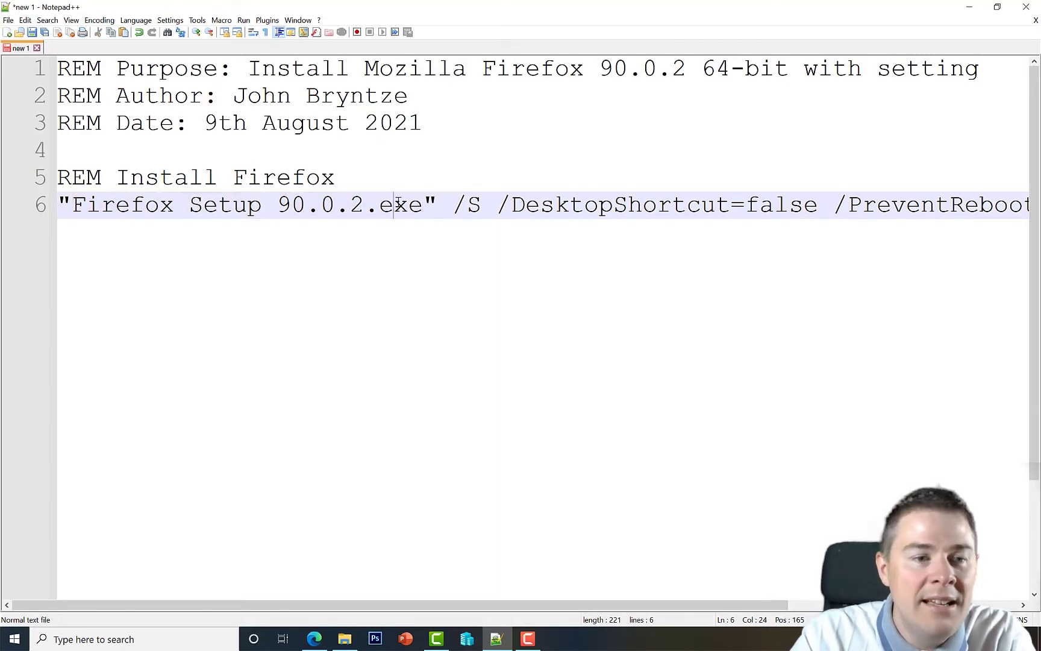
pyautogui.click(72, 205)
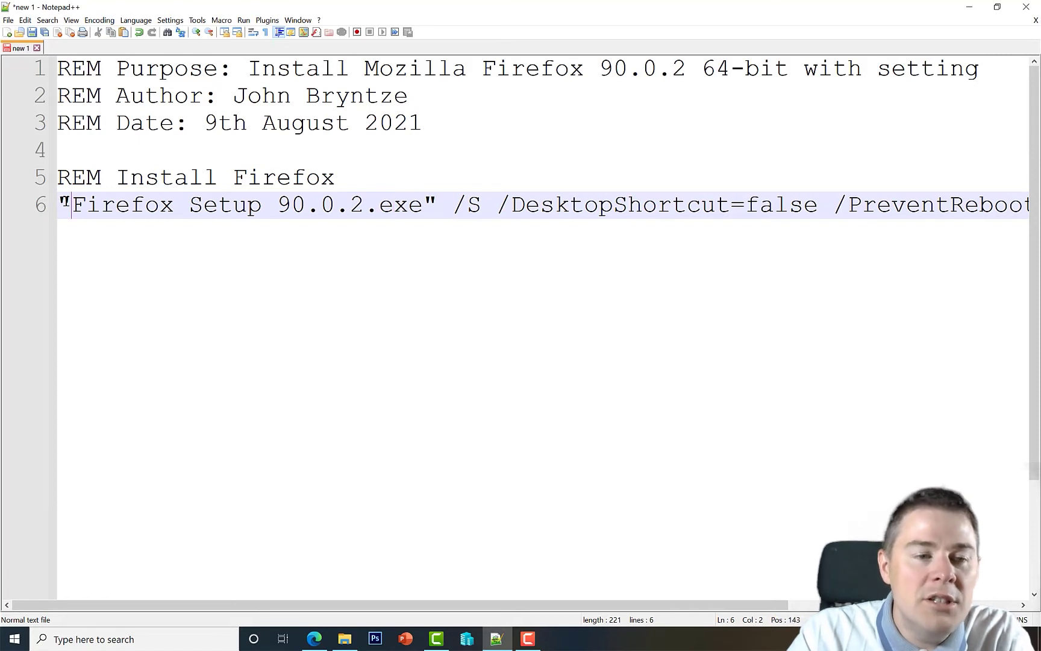
pyautogui.write('C')
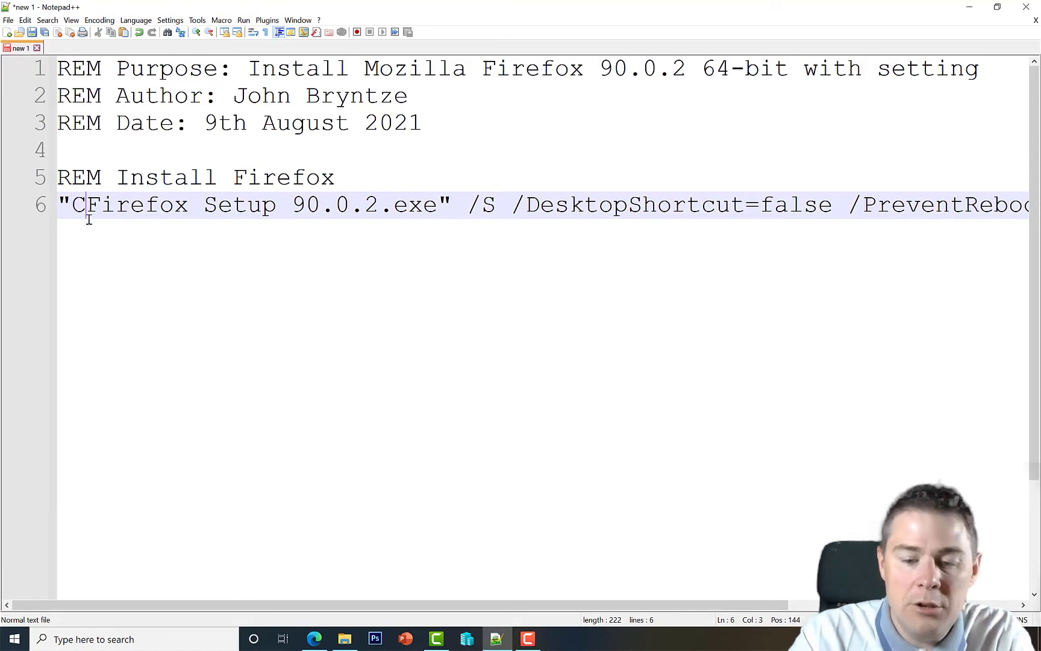
pyautogui.write(':\\')
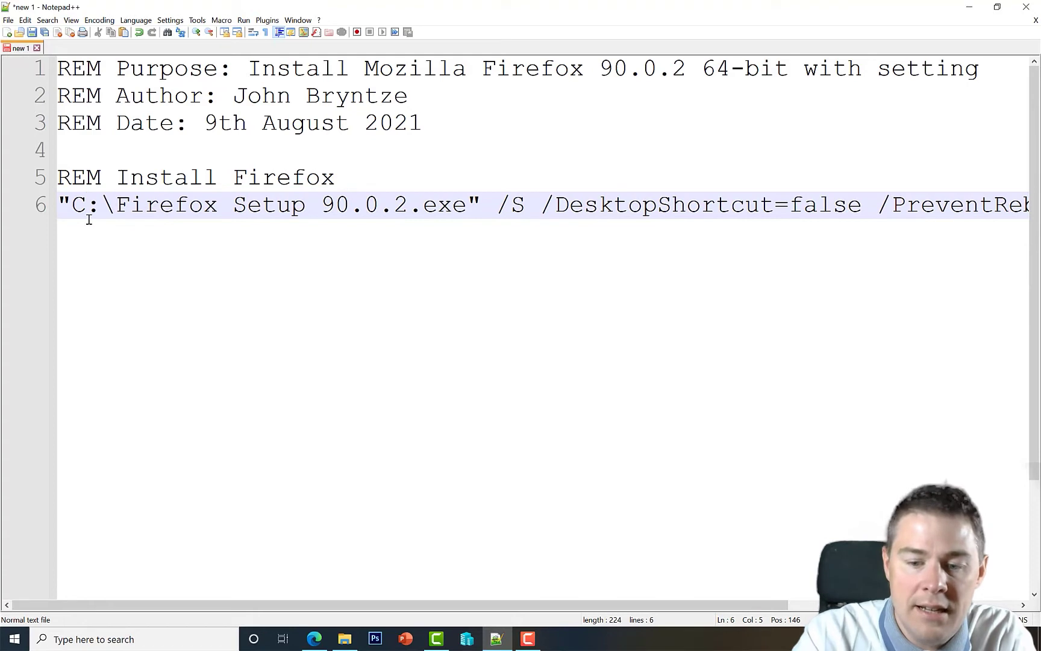
pyautogui.write('_it')
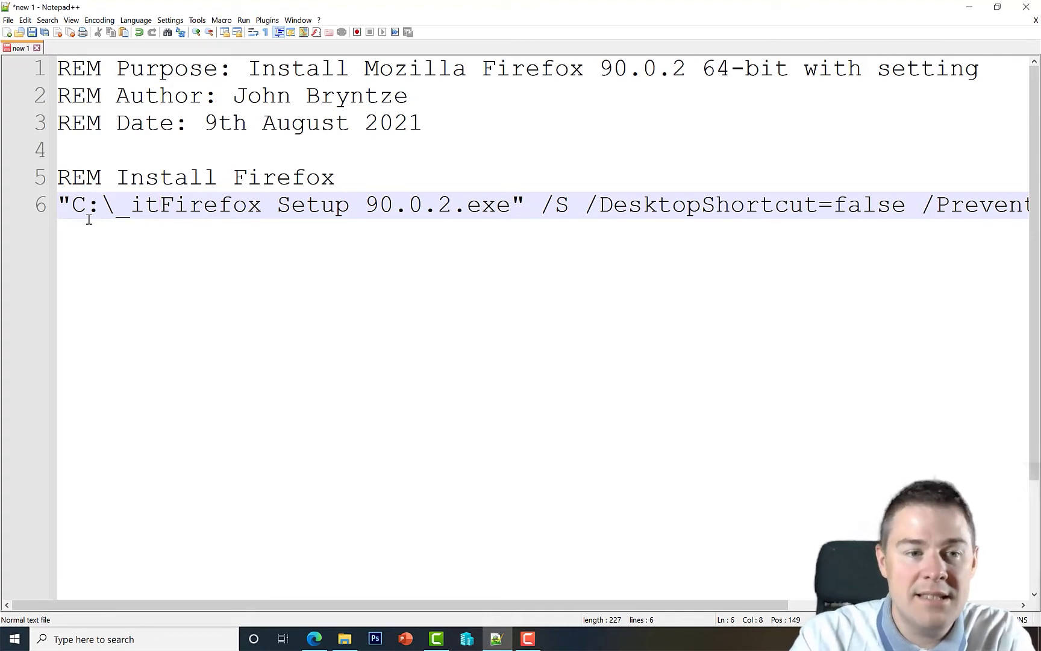
pyautogui.press('BackSpace')
pyautogui.press('BackSpace')
pyautogui.press('BackSpace')
pyautogui.press('BackSpace')
pyautogui.press('BackSpace')
pyautogui.press('BackSpace')
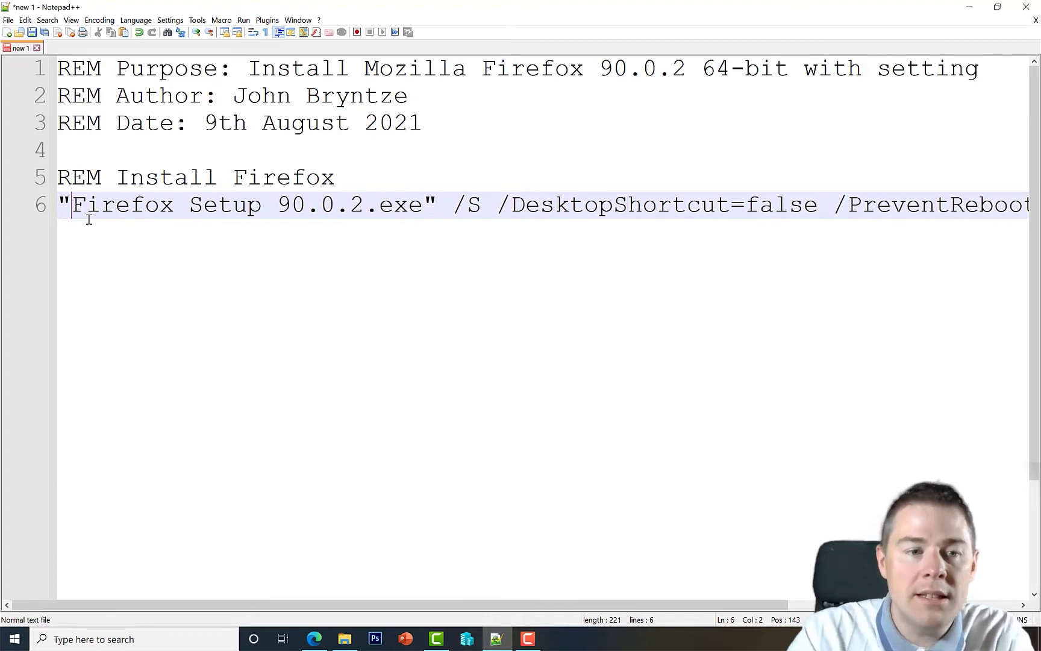